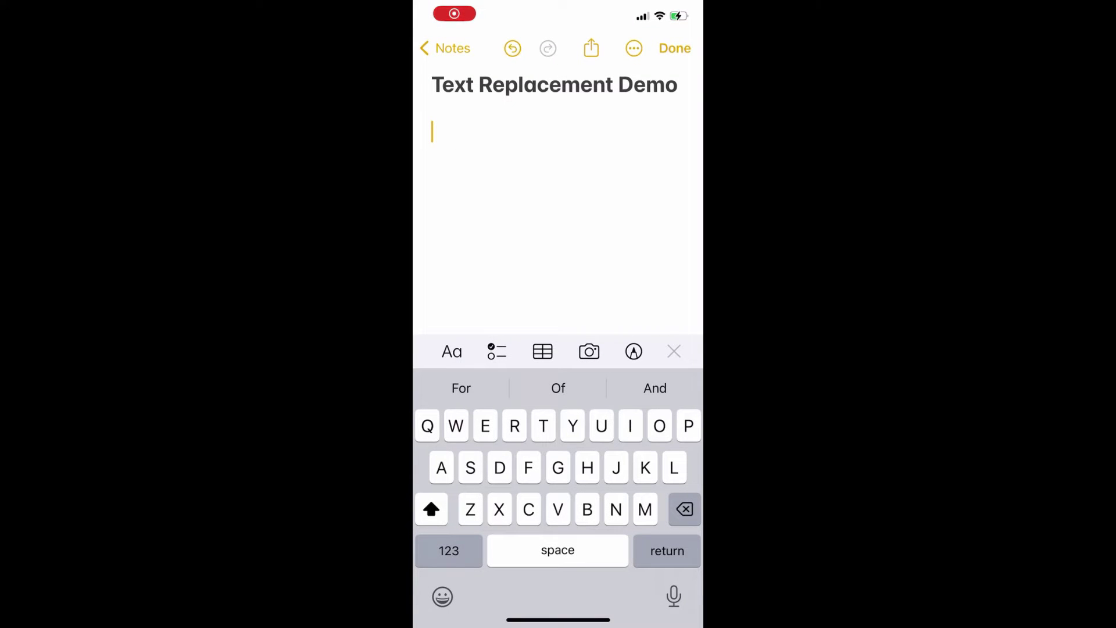
Expand Esec, Ebaydec and Ebayship into tracking, item-description and combined-shipping paragraphs, blank-line separated
text(Ese)
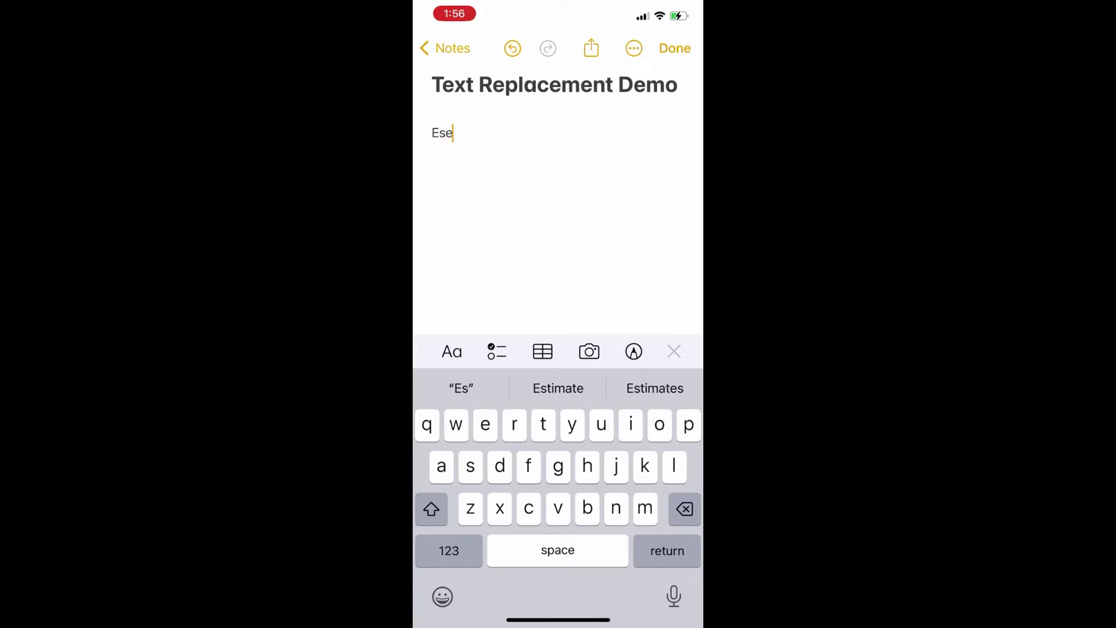
text(c)
scroll(555, 220, up, 3)
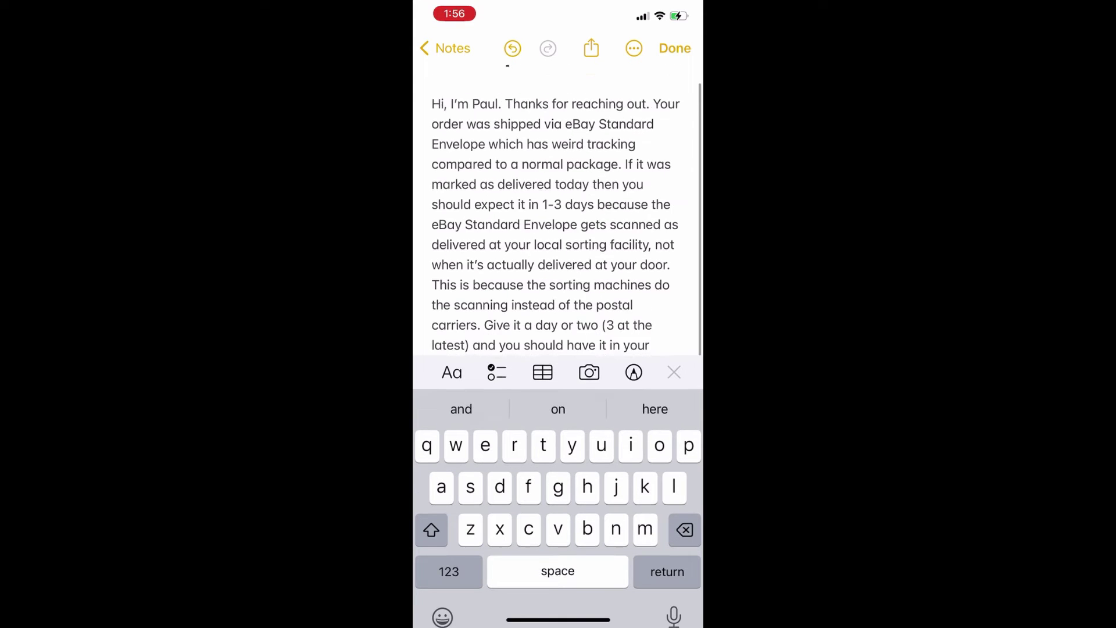
scroll(555, 221, up, 2)
scroll(555, 221, down, 5)
key(Return)
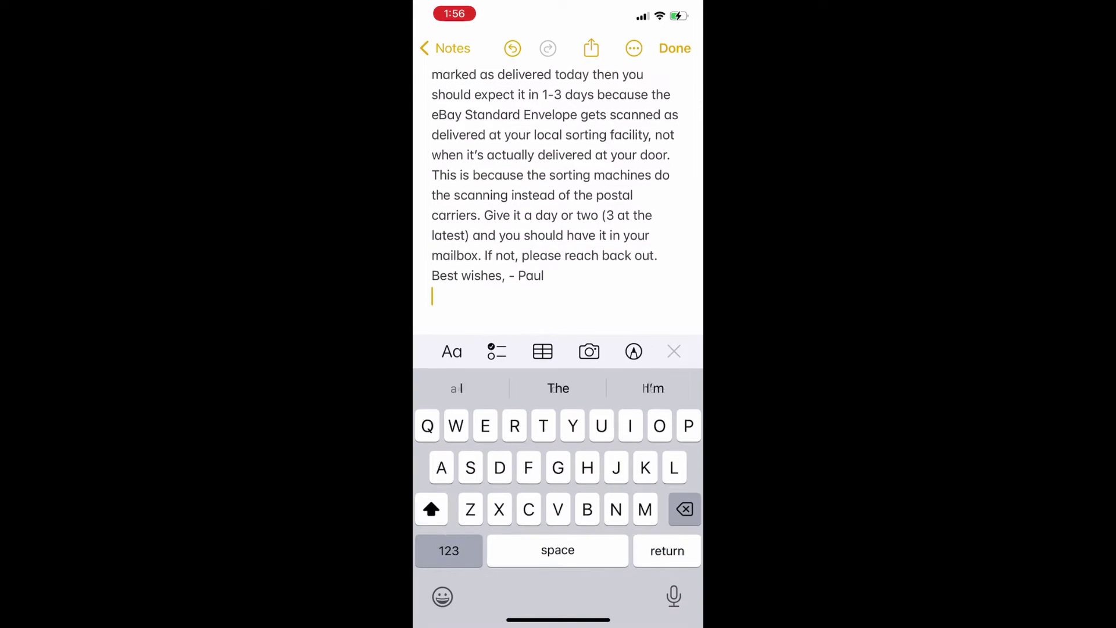
key(Return)
text(Ebaydec)
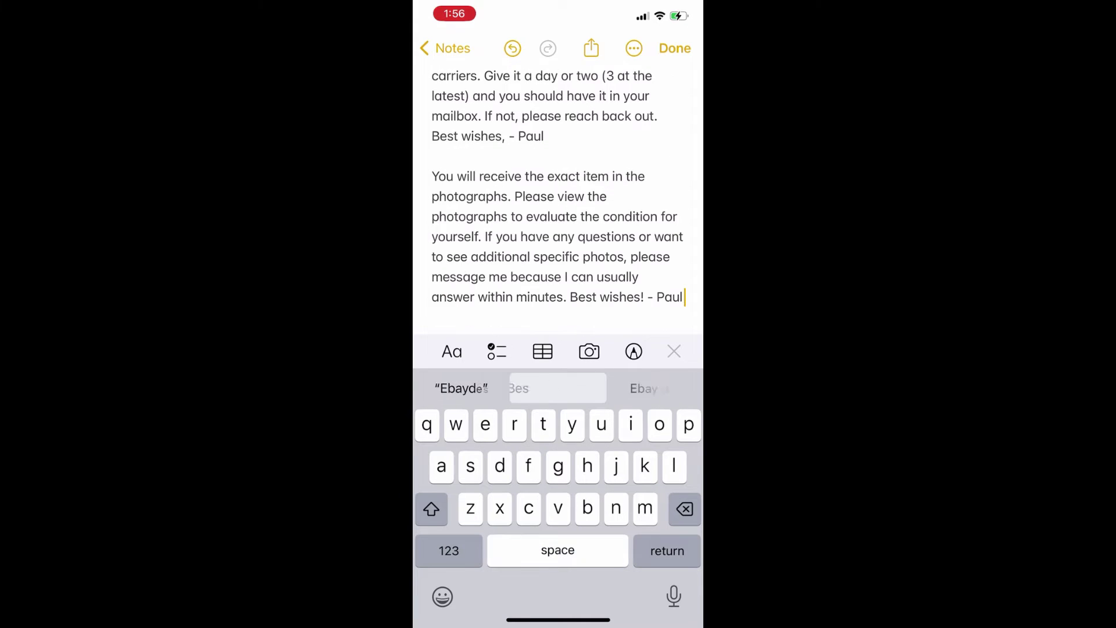
key(Return)
key(Return)
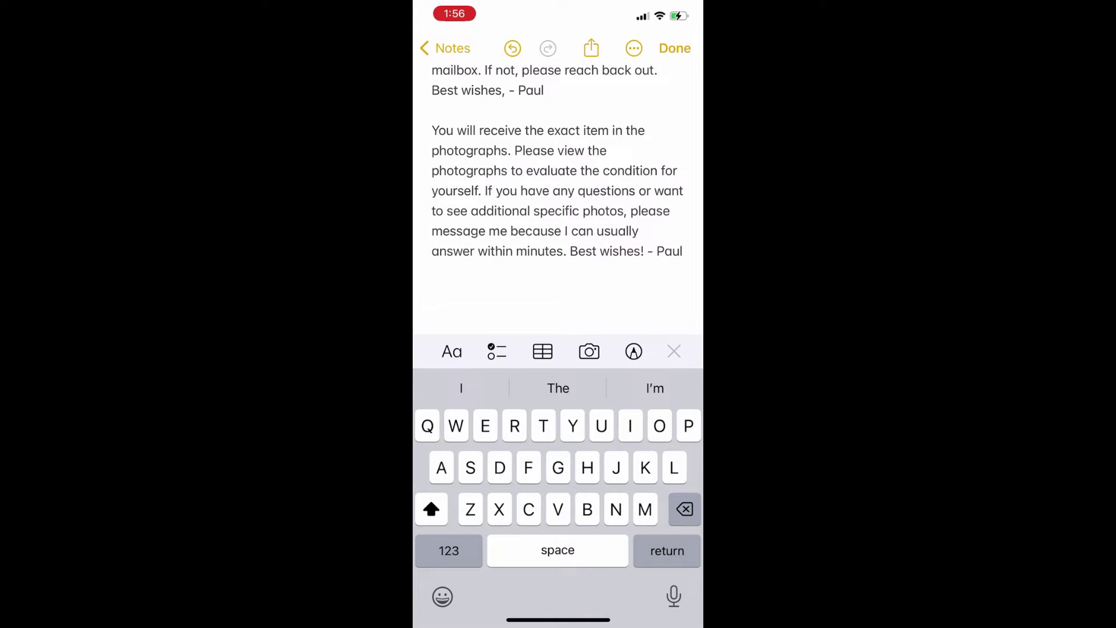
text(Ebayship)
key(Return)
key(Return)
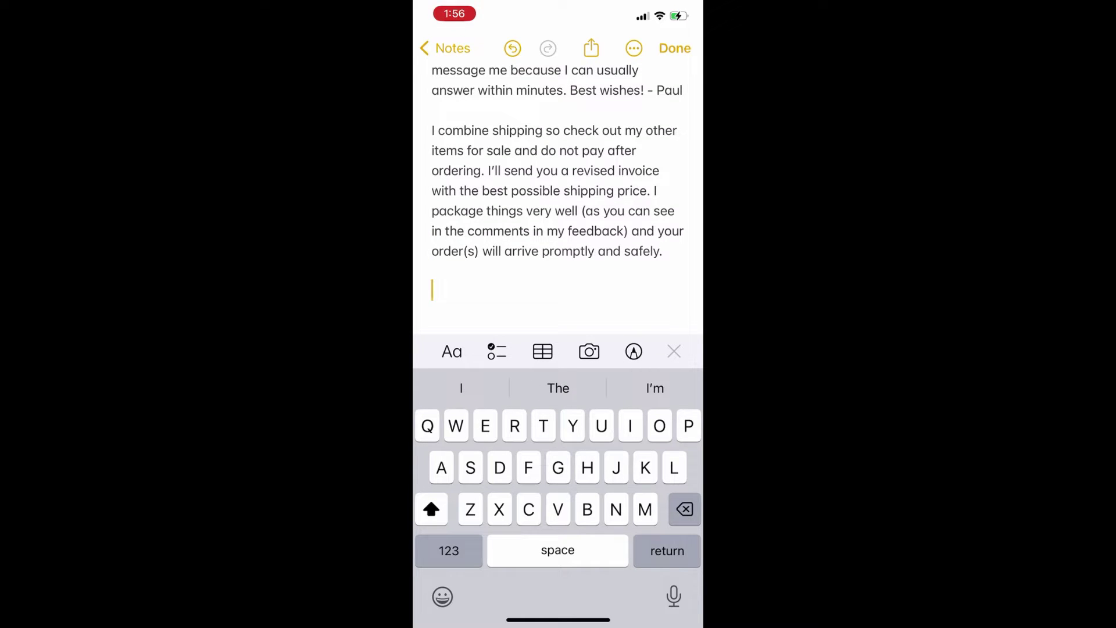
Bring Settings forward and go to General > Keyboard > Text Replacement
drag(558, 618, 557, 407)
drag(464, 313, 581, 314)
click(523, 299)
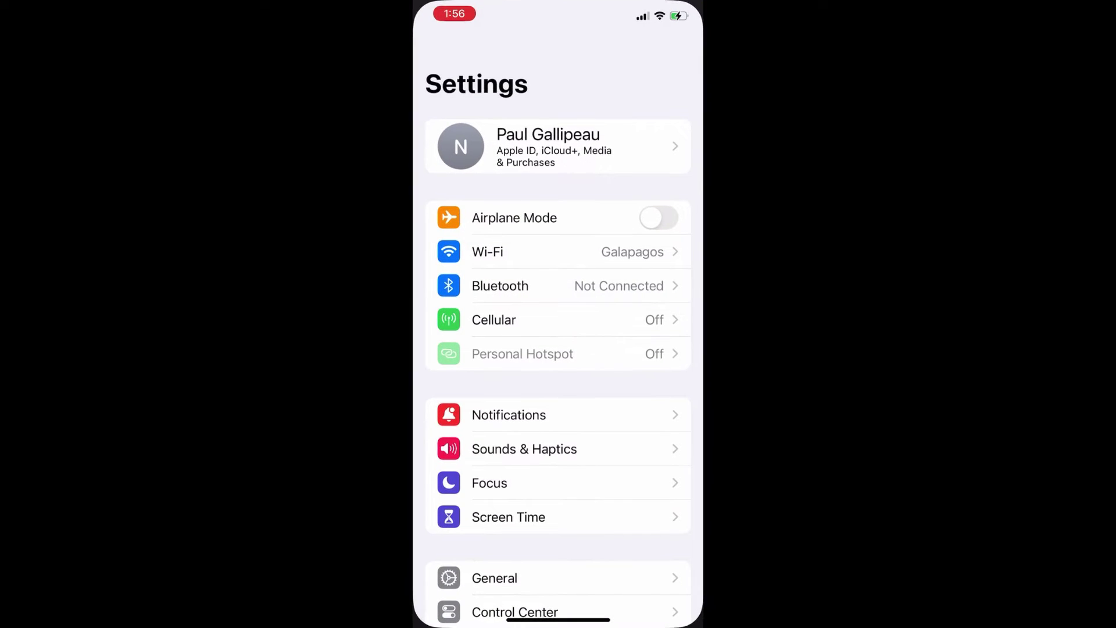
scroll(558, 349, down, 3)
click(494, 449)
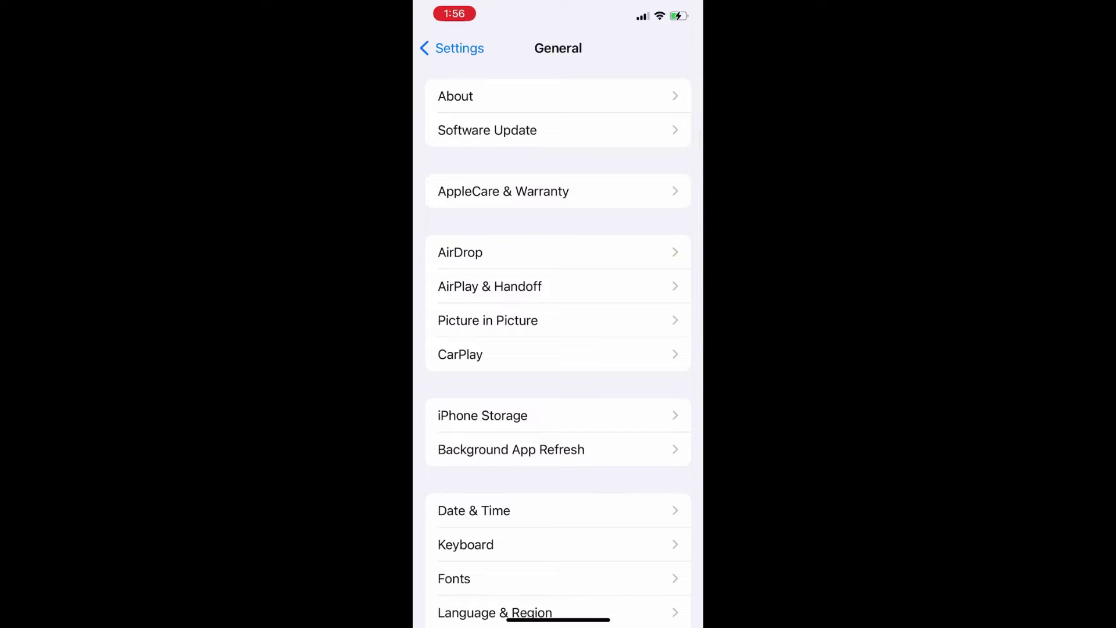
click(466, 544)
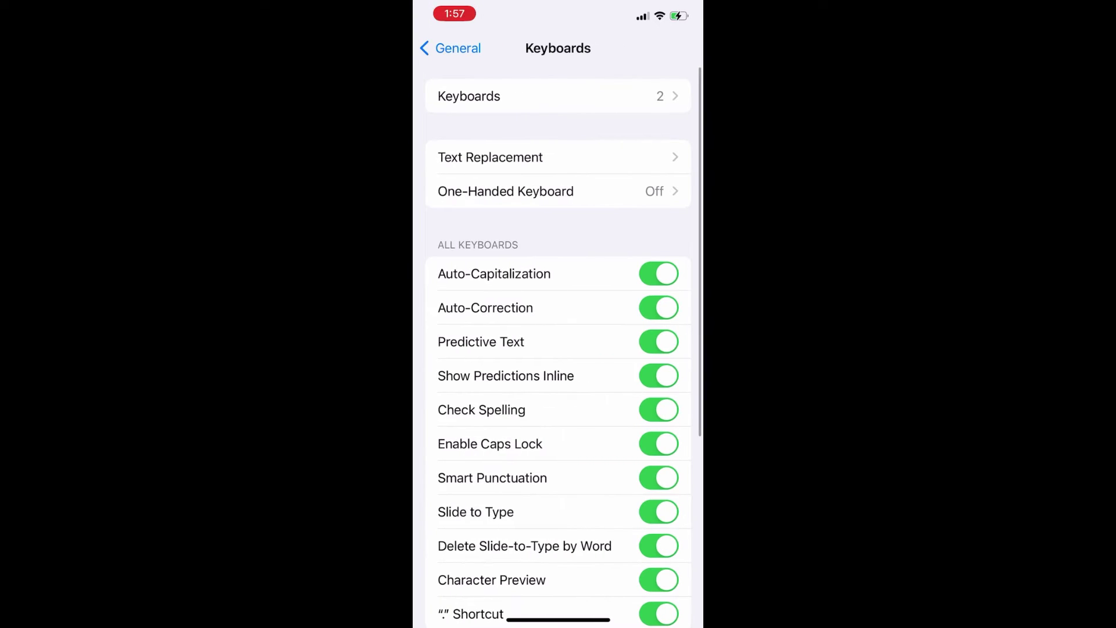
click(490, 157)
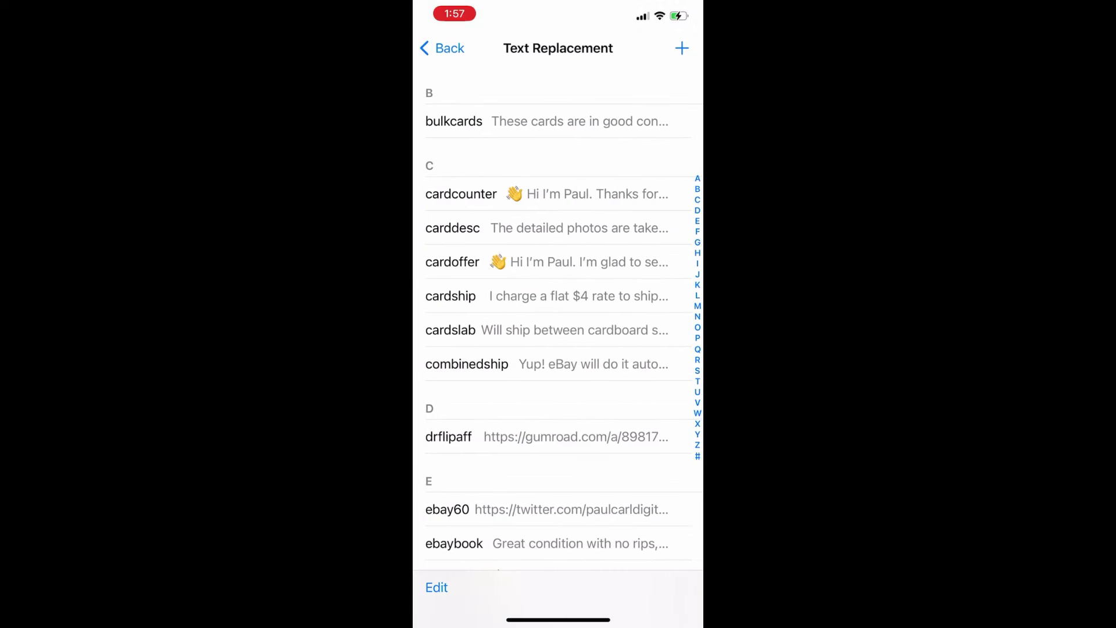
Scroll the text replacement list, back out to main Settings, and show the app switcher
scroll(558, 320, down, 10)
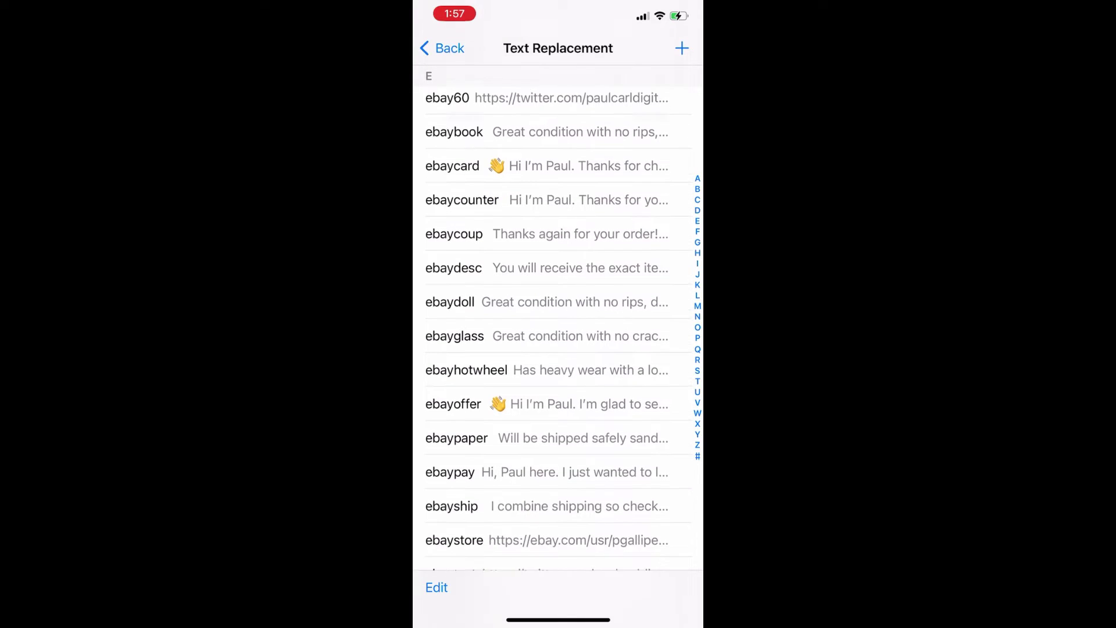
scroll(558, 319, down, 5)
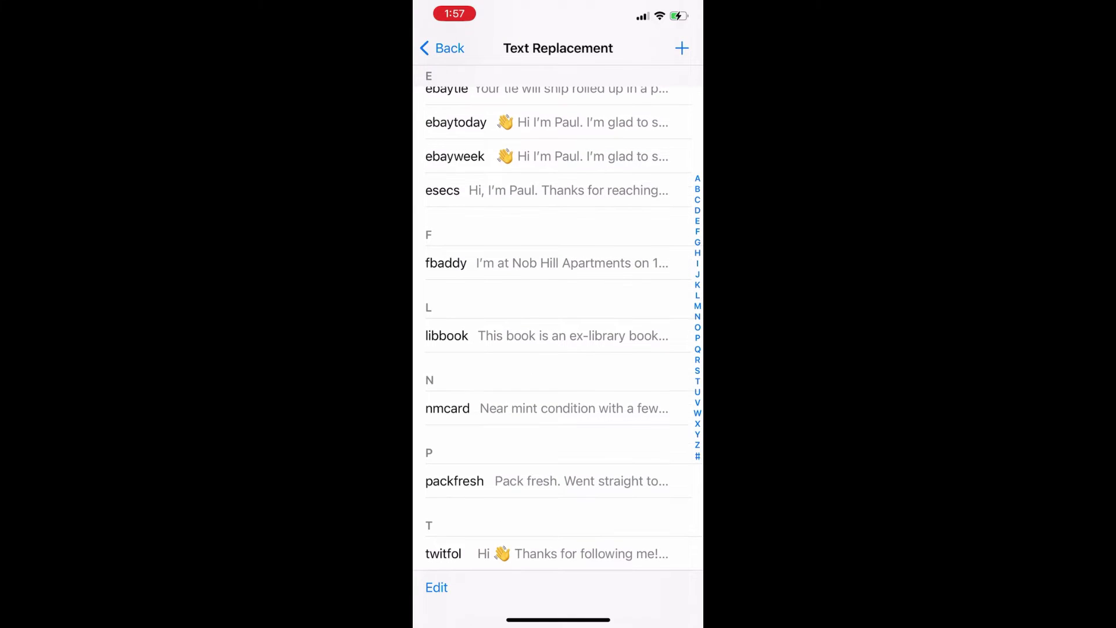
scroll(558, 319, up, 15)
click(441, 48)
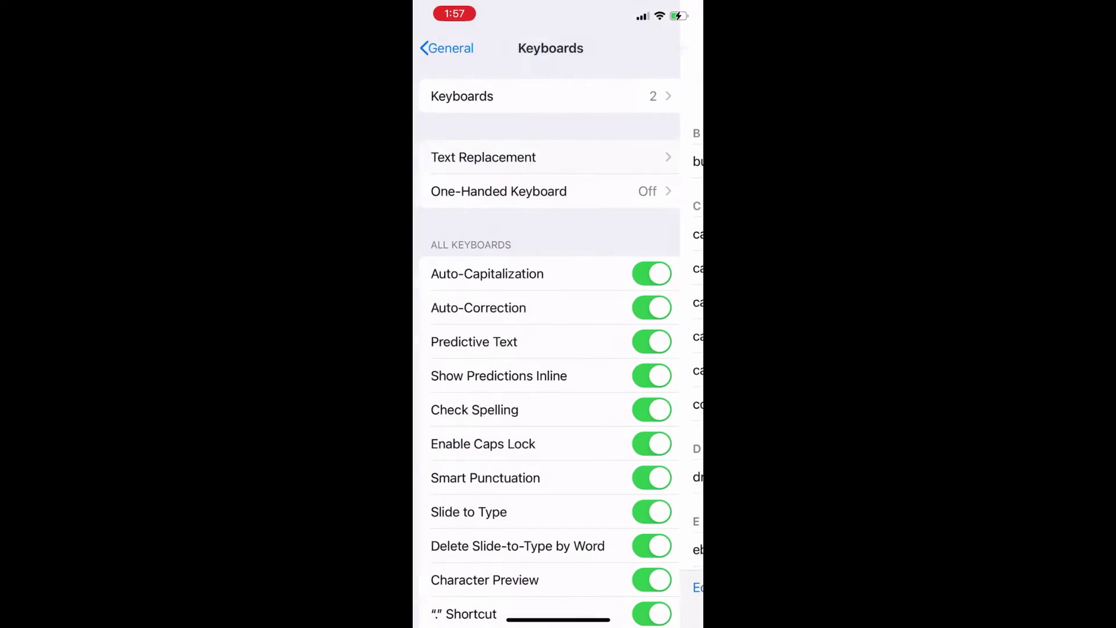
click(450, 47)
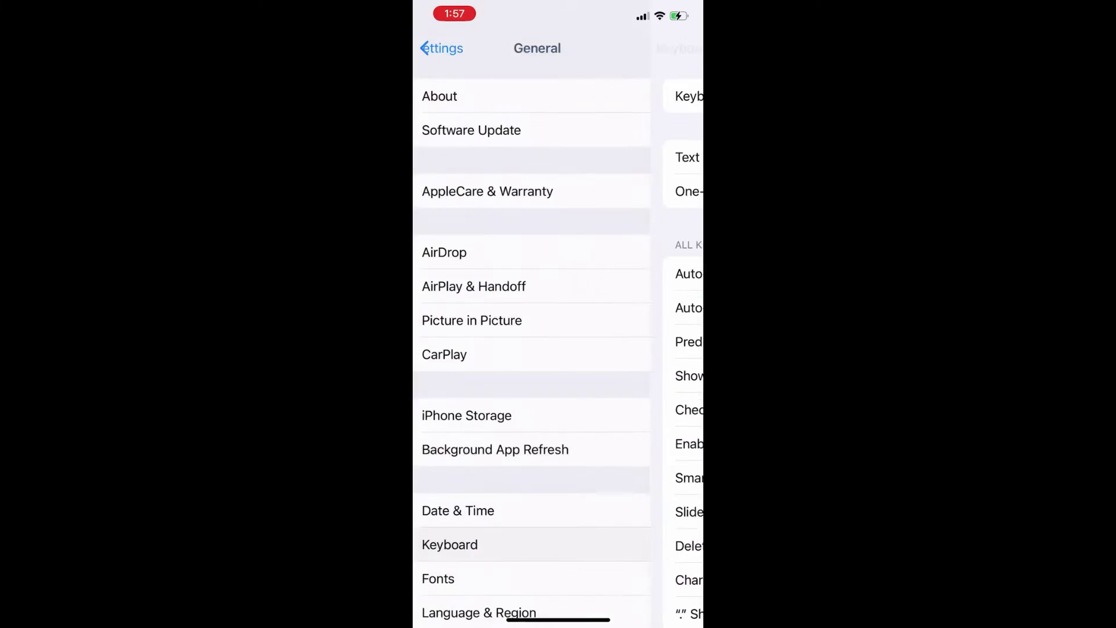
click(450, 48)
drag(558, 619, 558, 436)
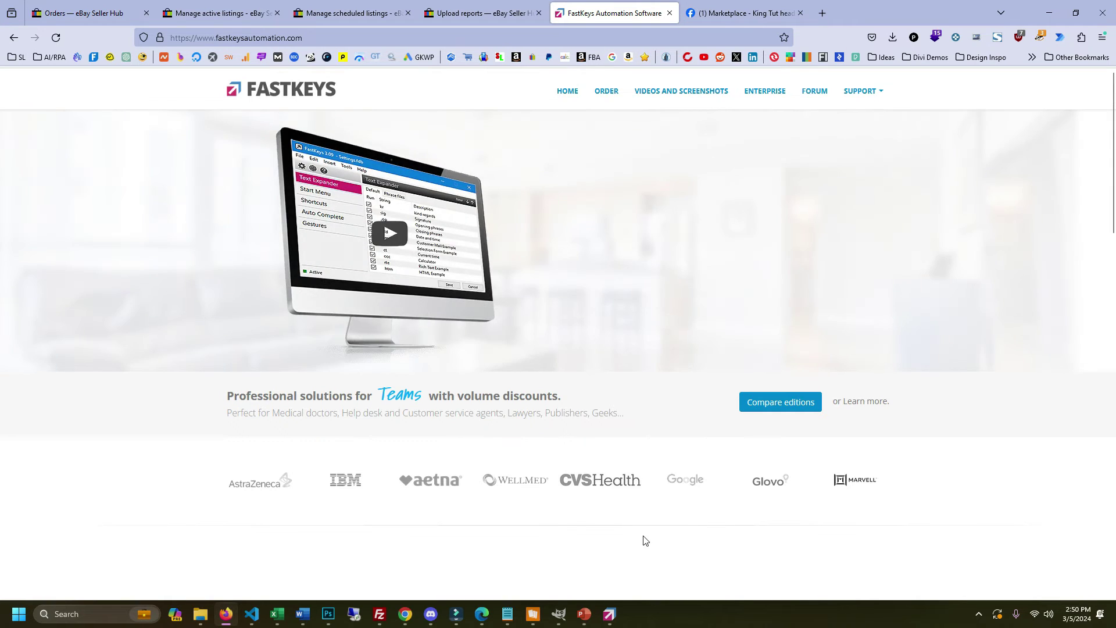
Enter the 223-character card offer message about discounts and combined shipping in Notepad
click(507, 614)
text(Hi I’m Paul. I’m glad to see you’re interested in these cards! Would this discount work for you? If you see anything else you like please send me an offer. I combine shipping and love making good deals. Best wishes, - Paul)
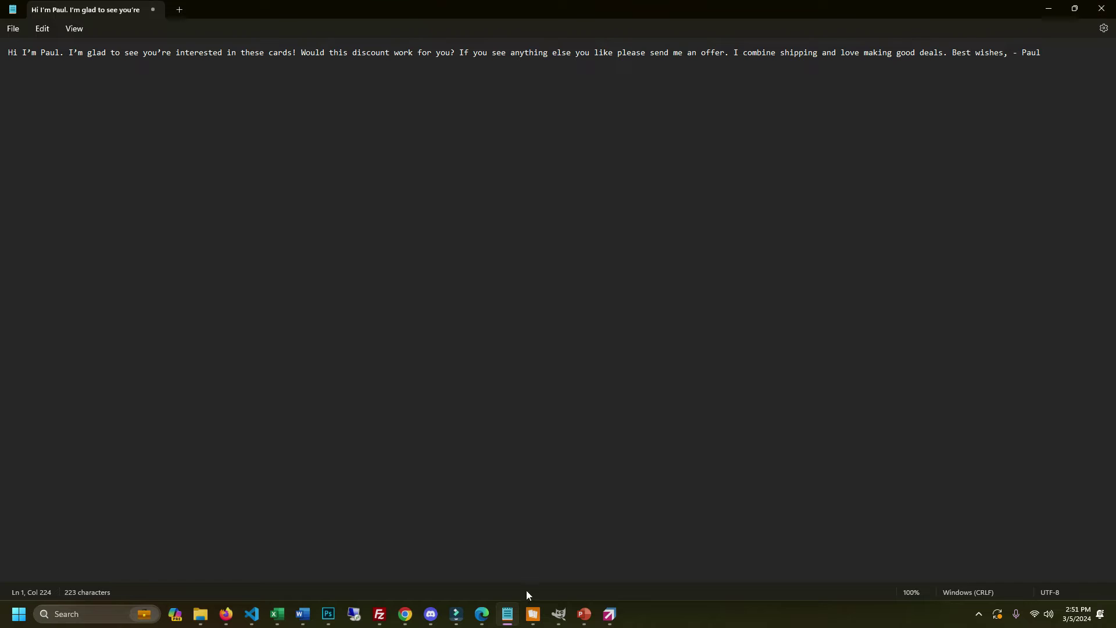
On a new line, expand ebayoffer; into a second copy of the offer, then return to Firefox
key(Return)
key(Return)
text(ebayoffer;)
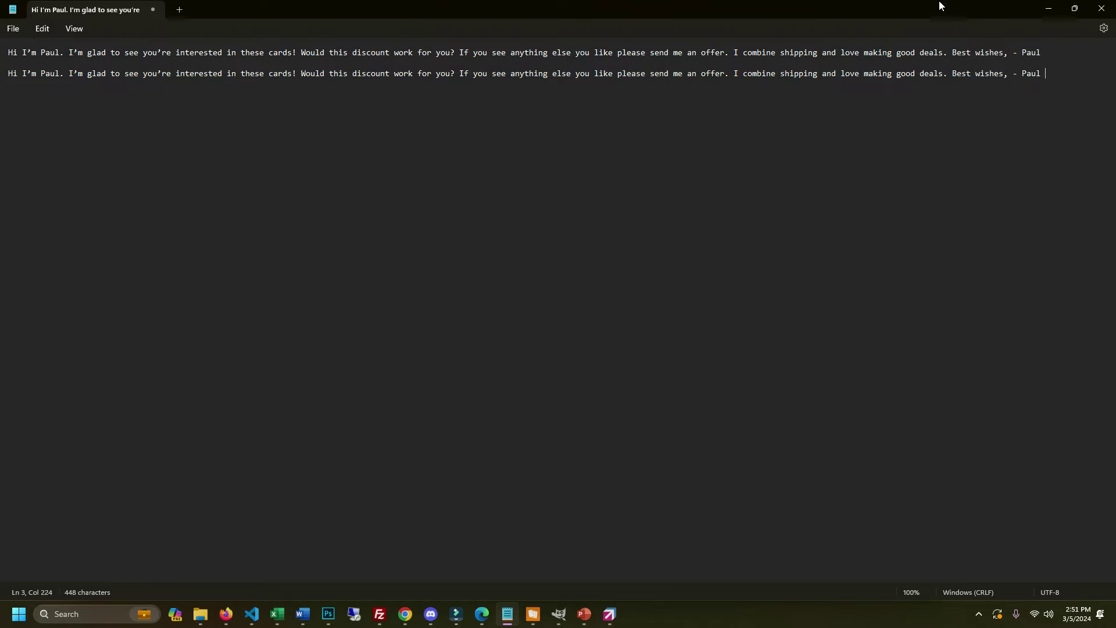
mouse_move(809, 3)
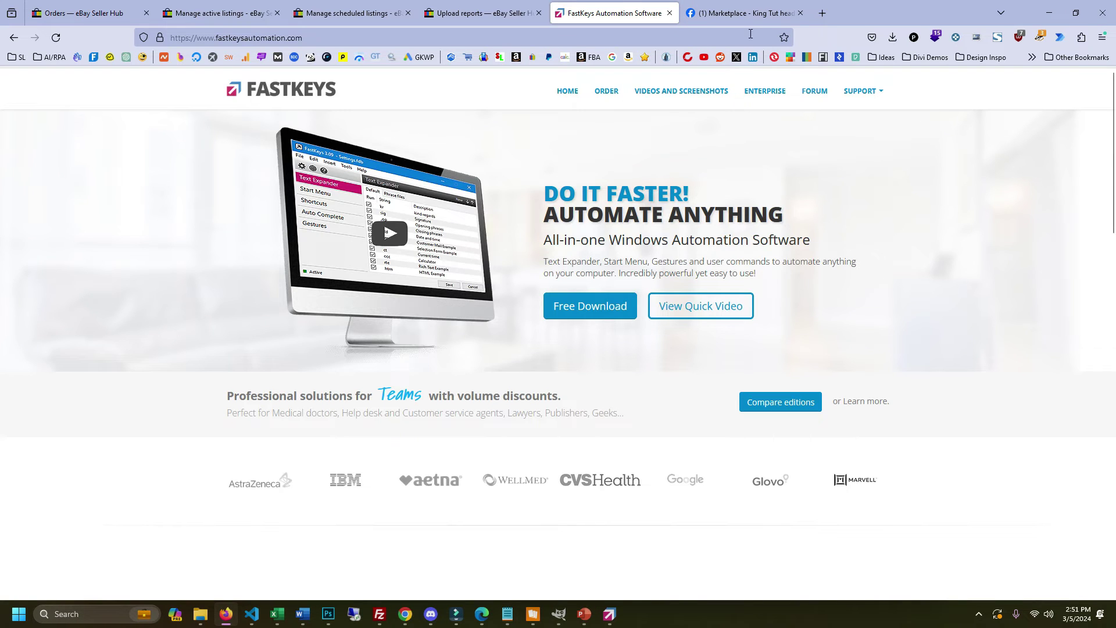
Search eBay sold listings for 'King Tut head Statue' via the eBay Comp hotkey, then open FastKeys settings
click(755, 14)
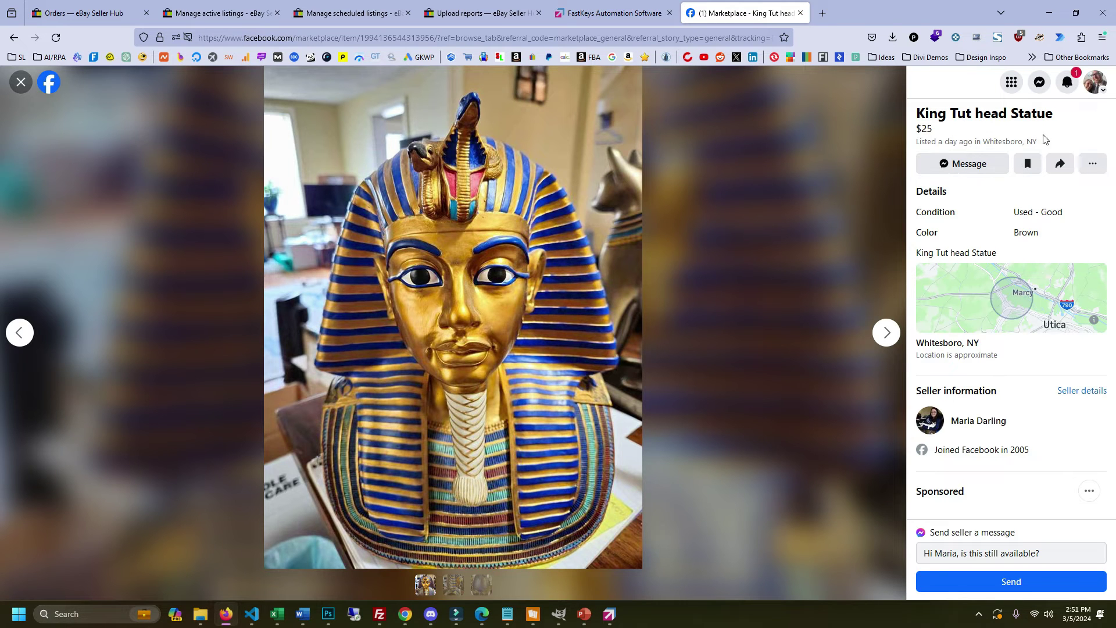
drag(1058, 115, 877, 116)
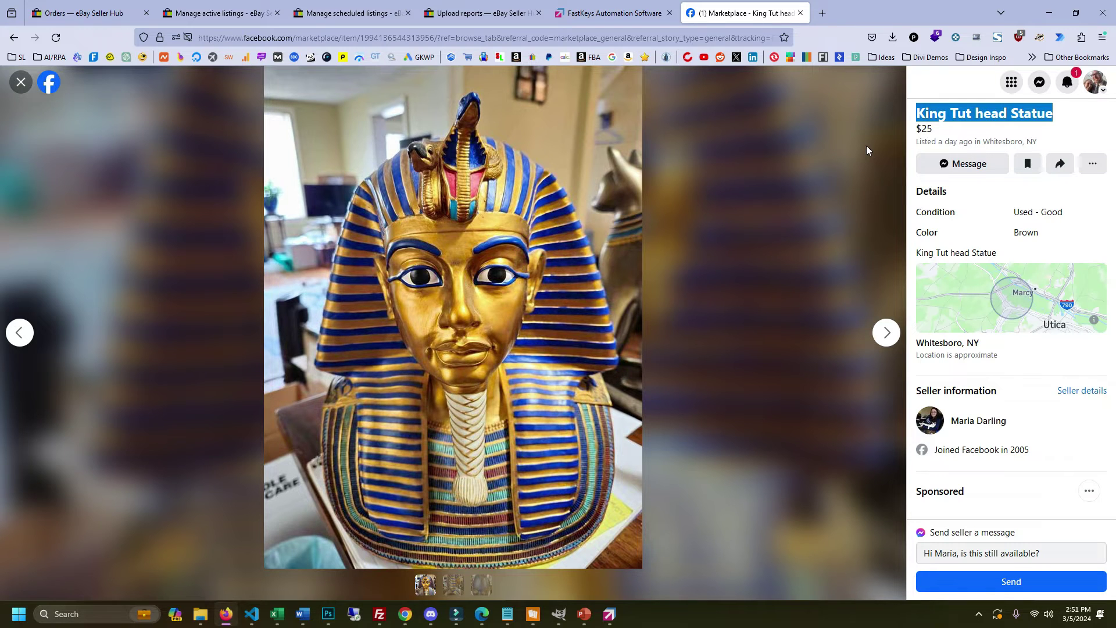
key(ctrl+alt+e)
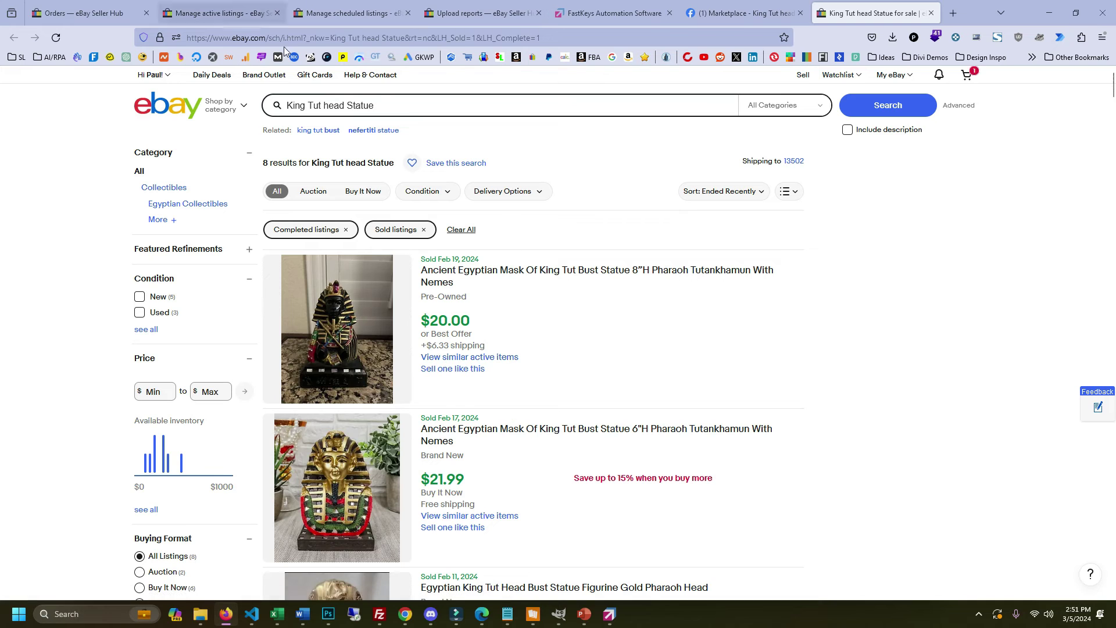
click(357, 104)
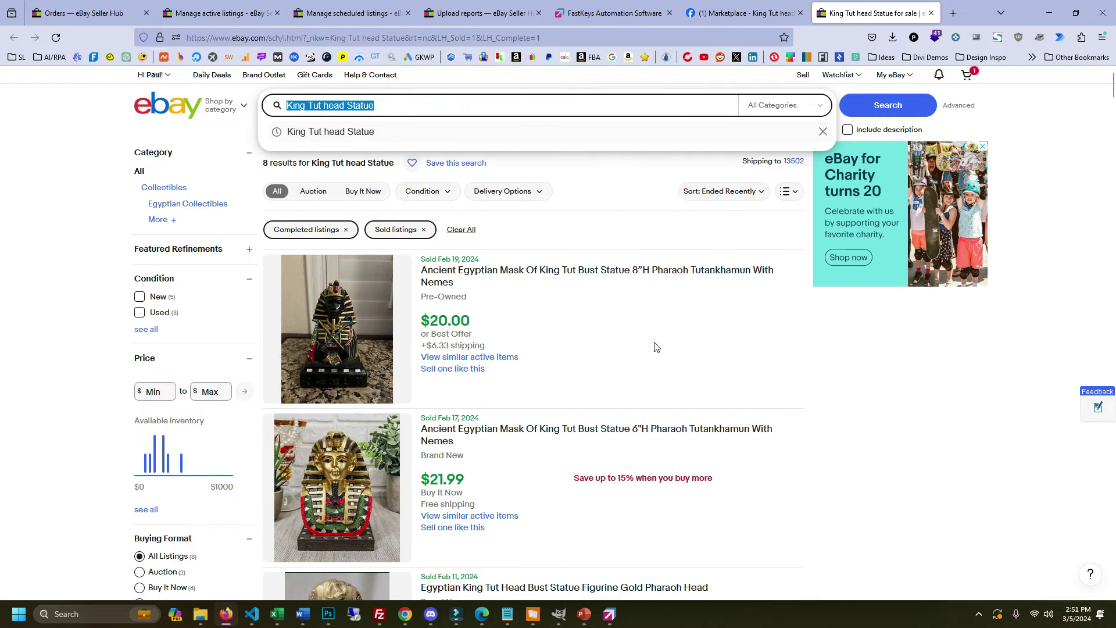
key(ctrl+alt+f)
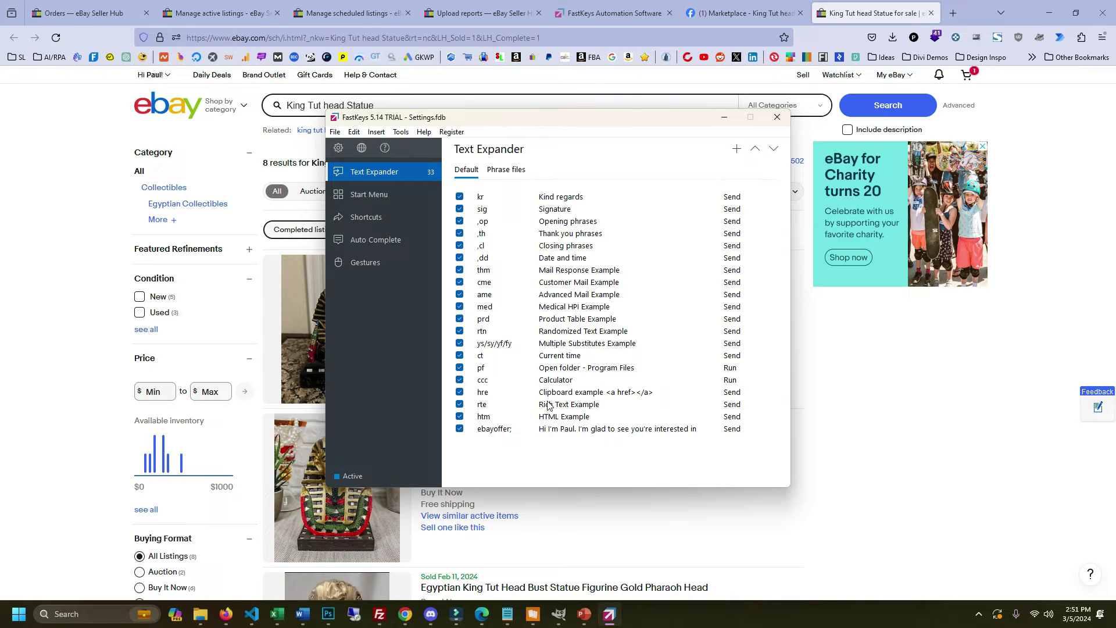
Open the Alt + G eBay Comp shortcut for editing from the FastKeys Shortcuts list
click(504, 431)
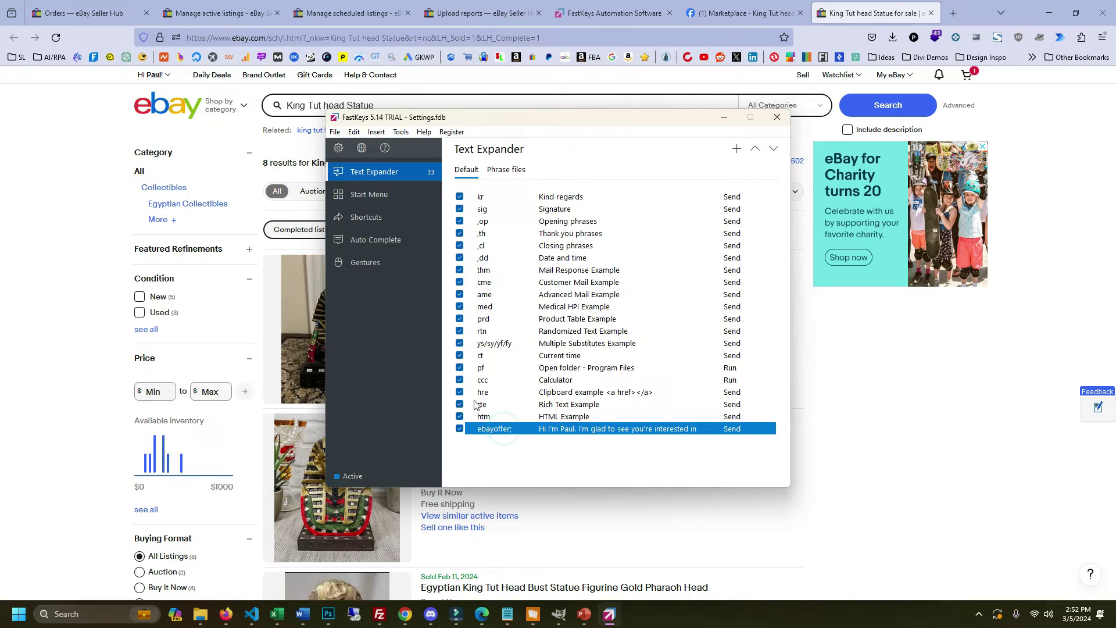
click(386, 216)
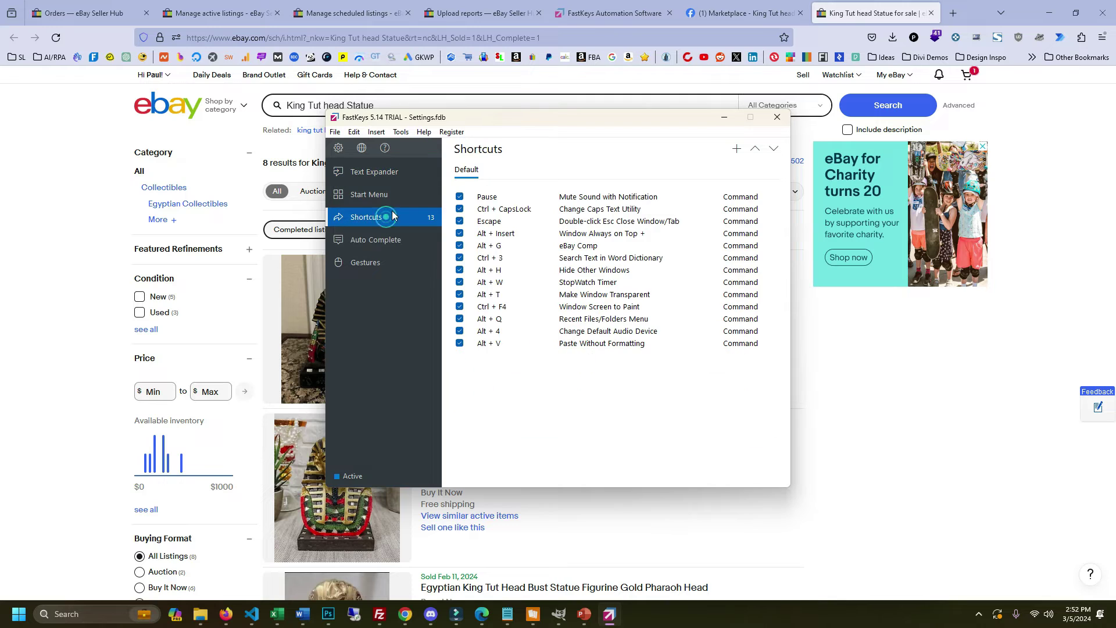
click(588, 246)
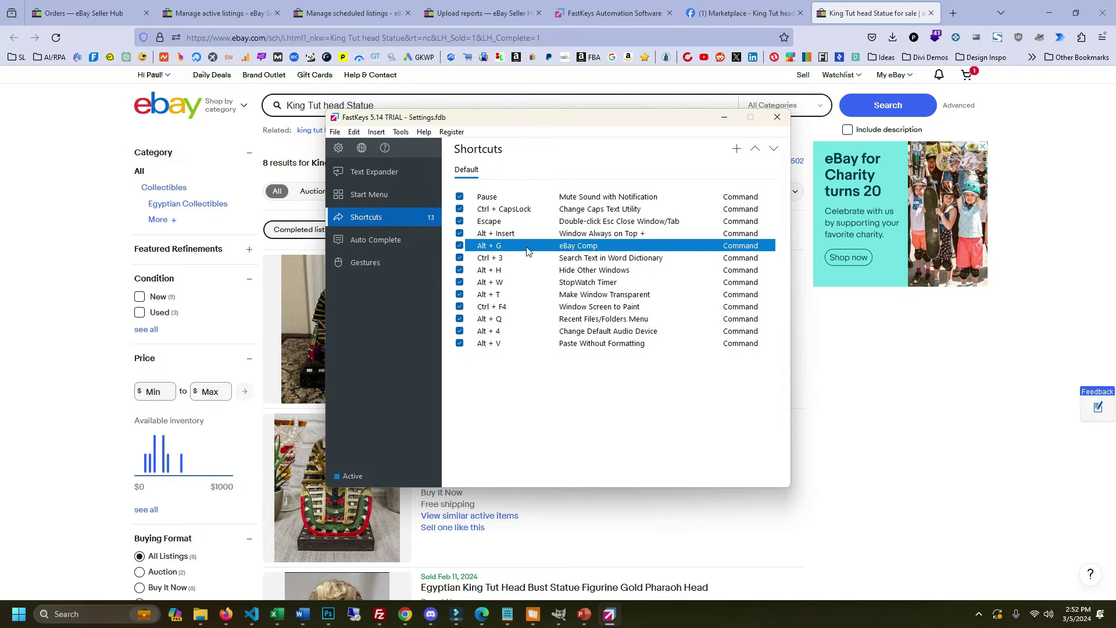
double_click(561, 245)
click(750, 209)
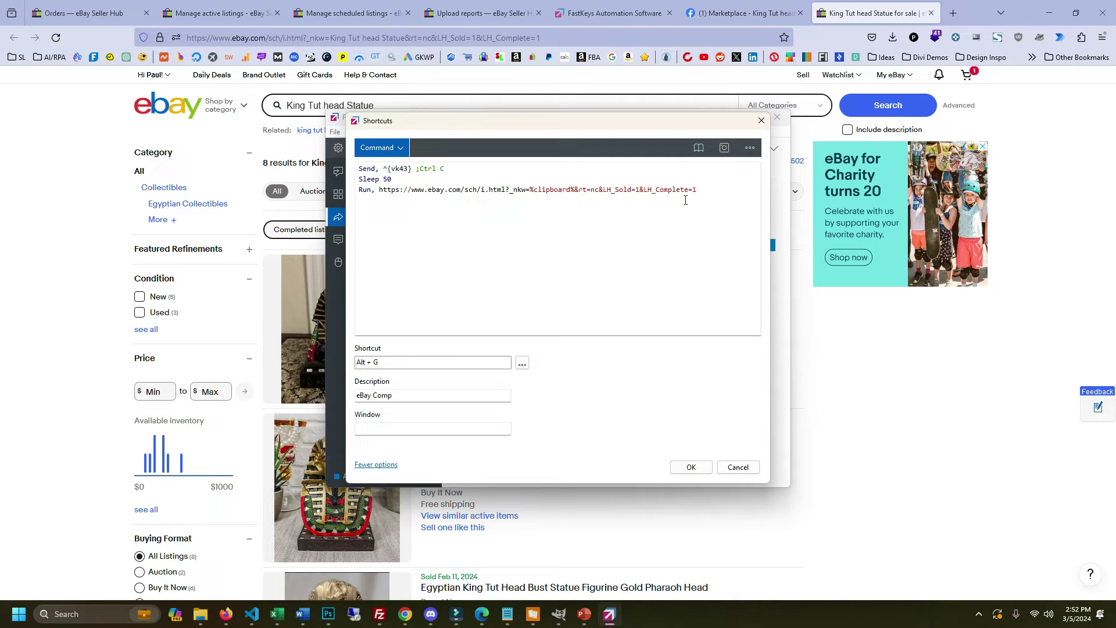
click(705, 189)
key(ctrl+a)
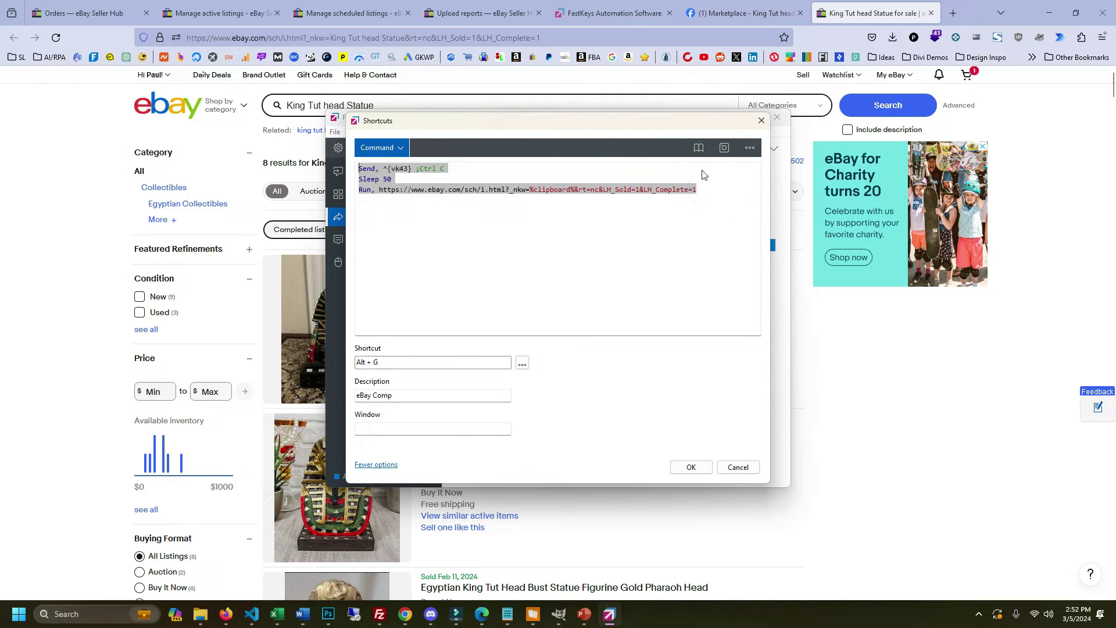
click(714, 189)
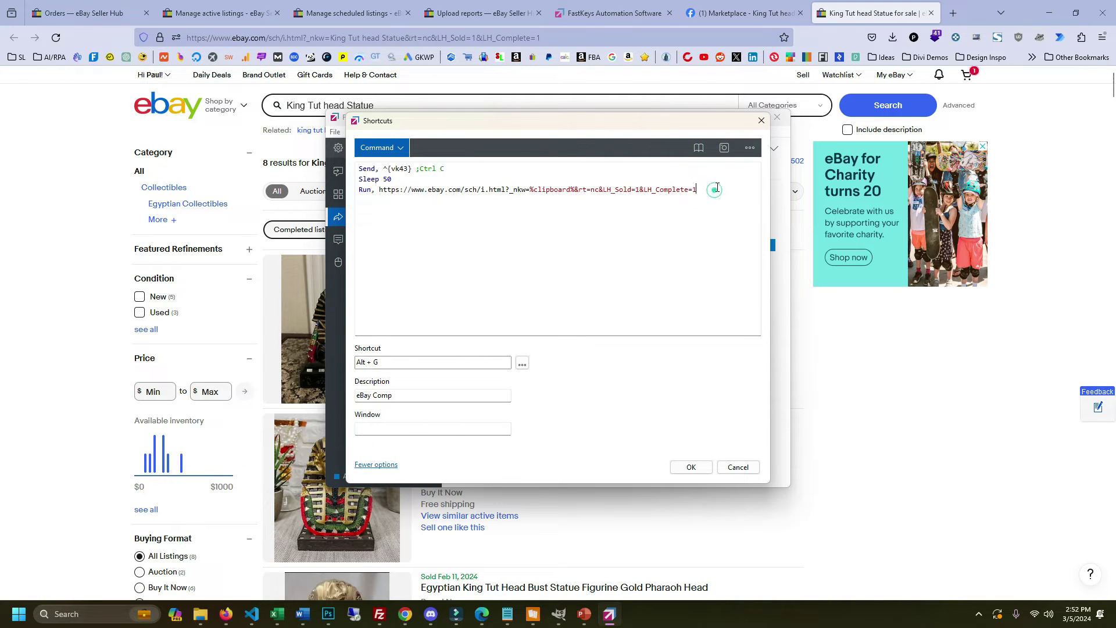
double_click(531, 189)
drag(719, 190, 574, 189)
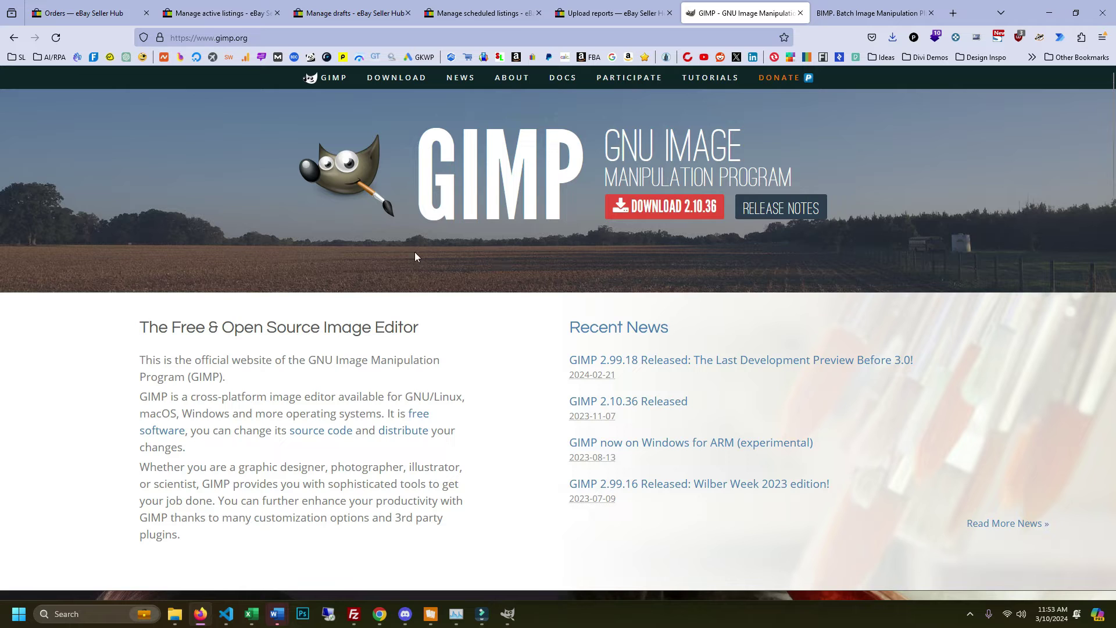
Switch to the BIMP plugin project tab with Ctrl+Tab
key(ctrl+Tab)
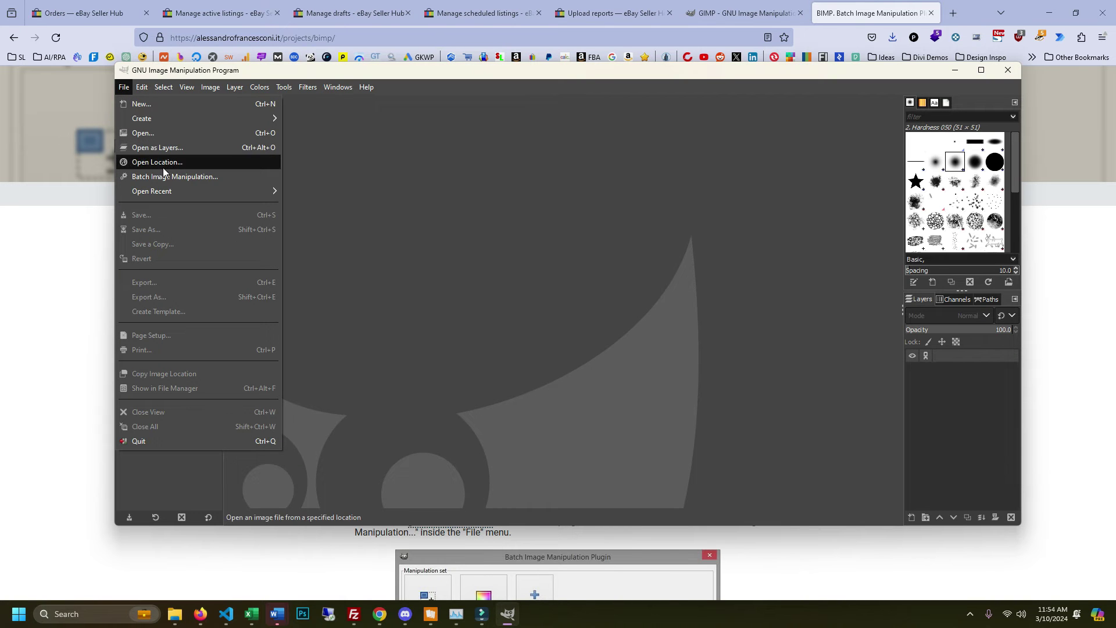
Add a BIMP Resize step sized in pixels to 1000 × 1000
click(209, 176)
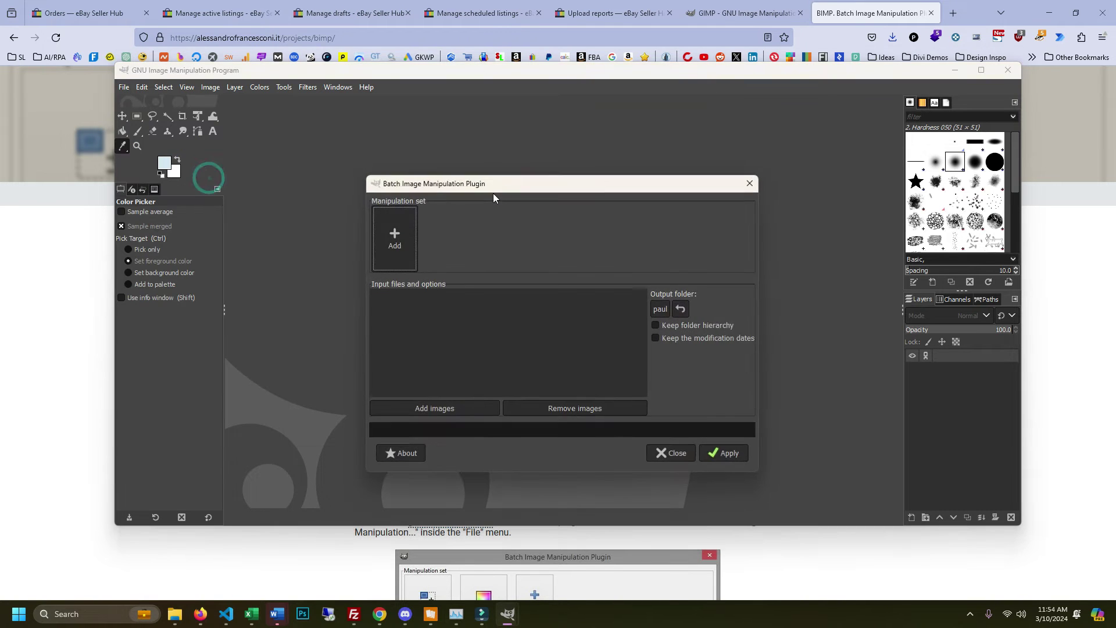
click(410, 246)
click(455, 260)
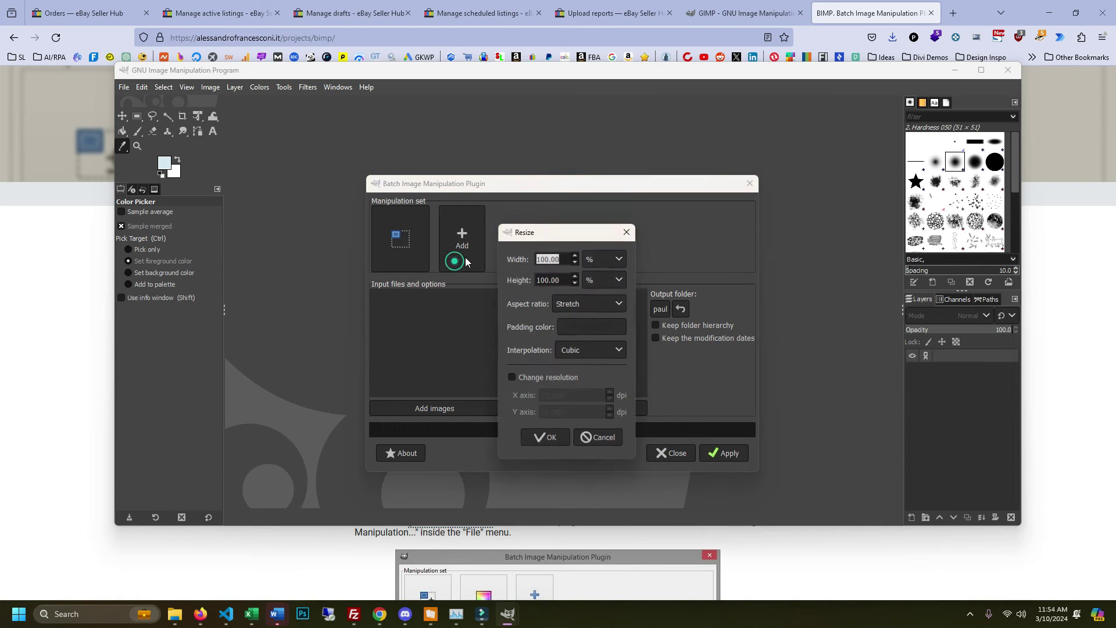
click(605, 258)
click(607, 282)
click(608, 284)
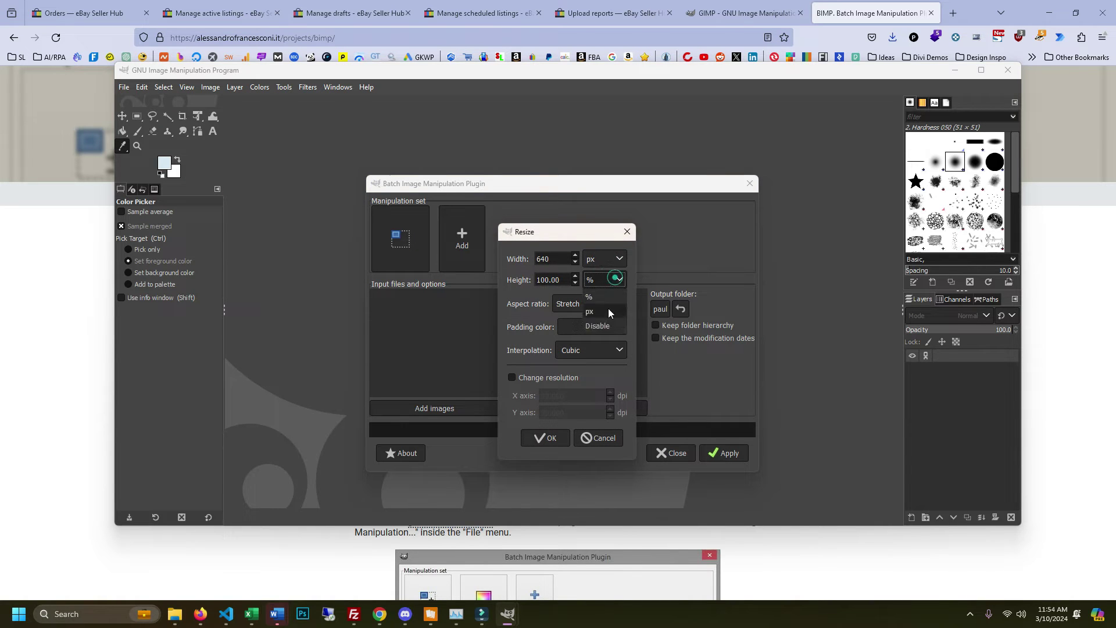
click(608, 308)
double_click(546, 259)
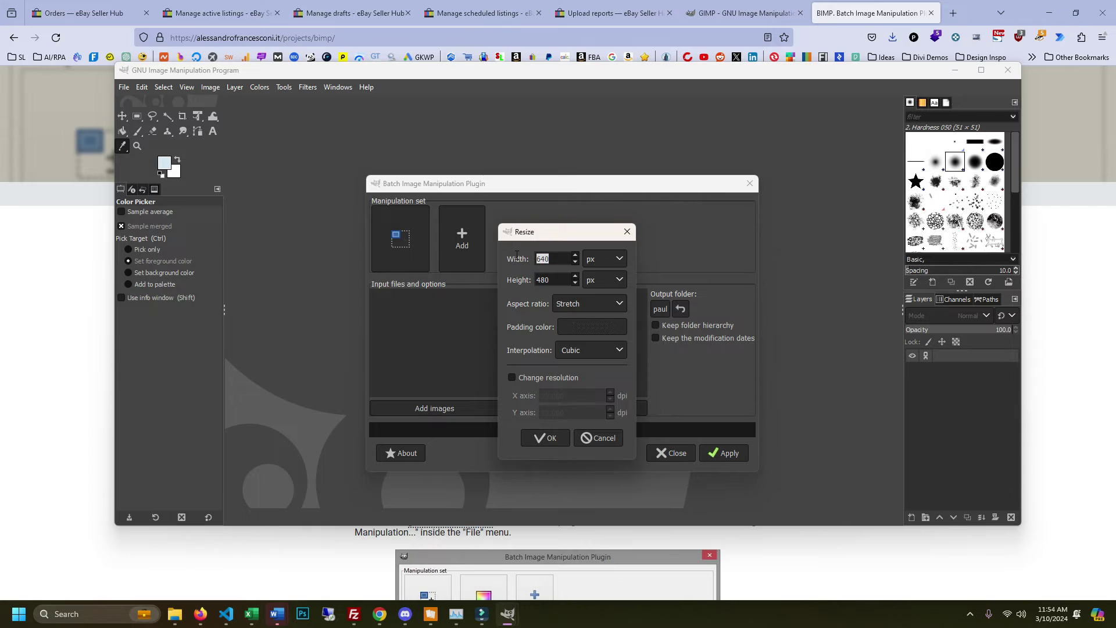
text(1000)
click(555, 282)
double_click(555, 281)
text(1000)
Set the resize aspect ratio to Pad with black padding and Cubic interpolation
click(619, 305)
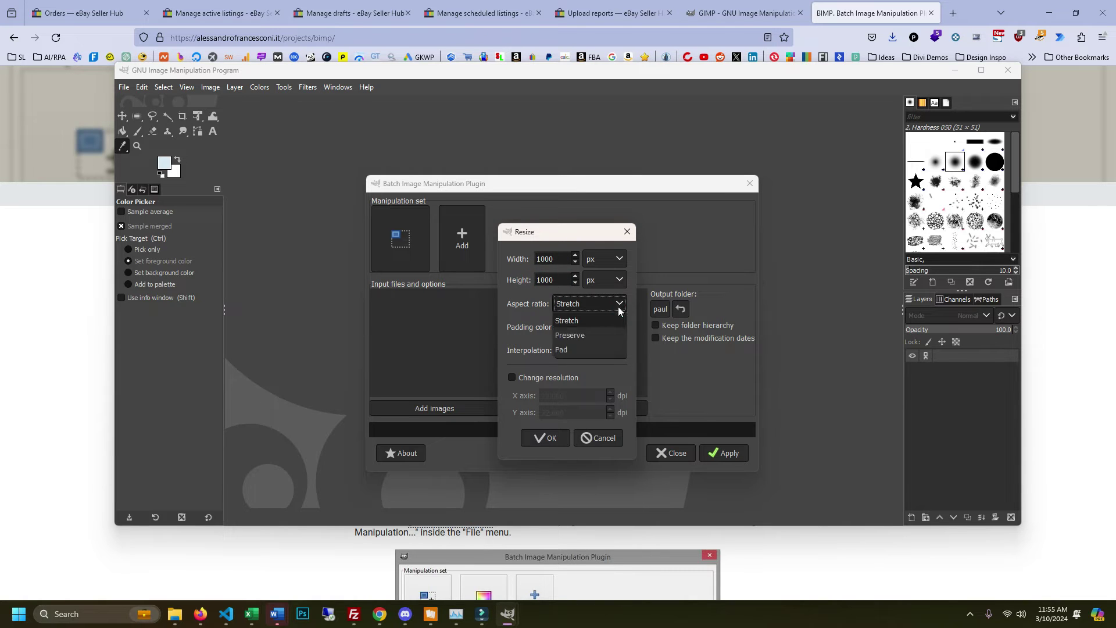
click(592, 350)
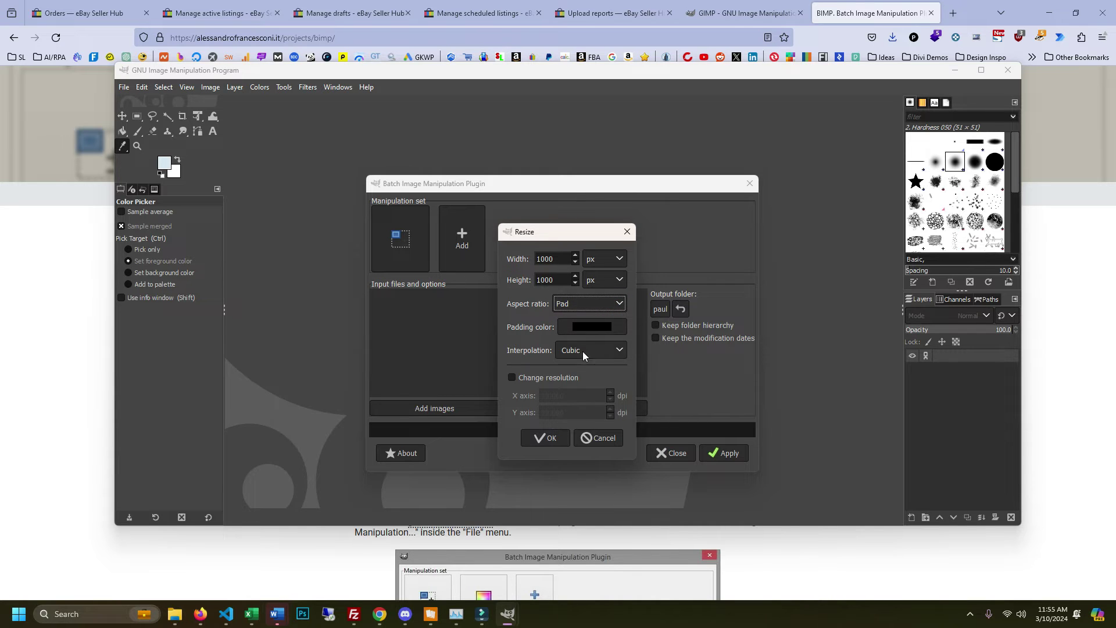
click(579, 326)
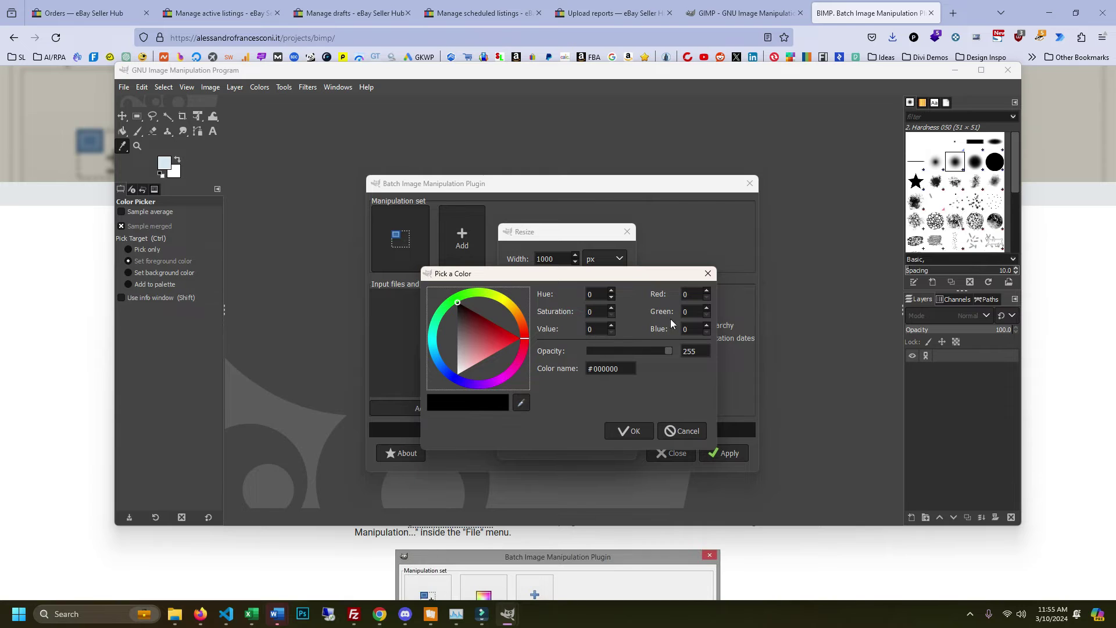
click(636, 435)
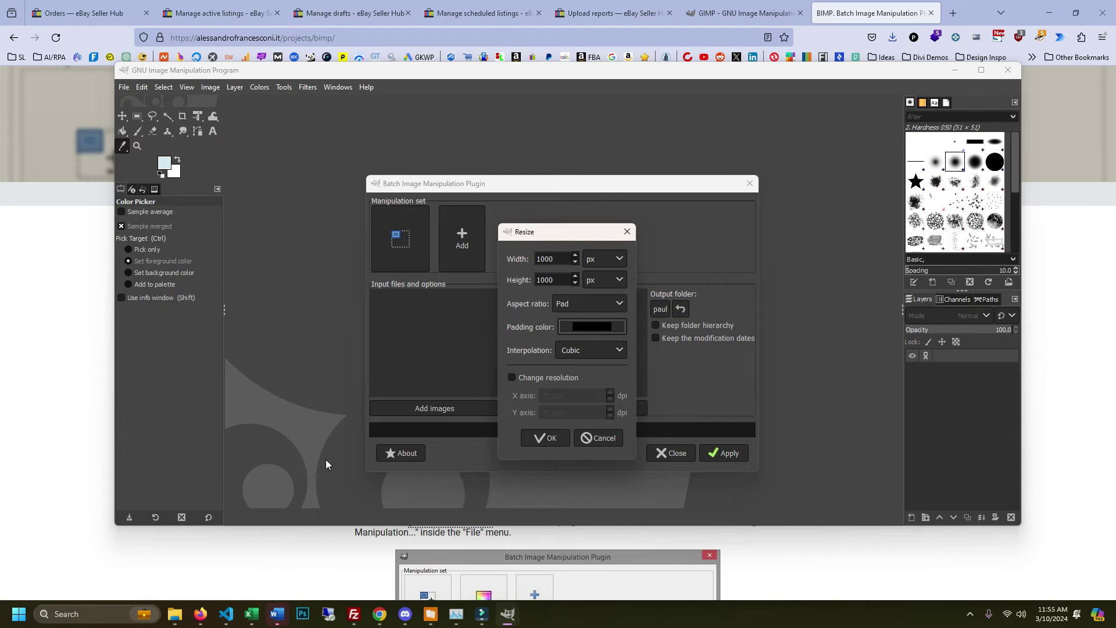
click(615, 352)
click(616, 352)
Confirm the resize and set the BIMP output folder to demo/output
click(543, 439)
click(666, 310)
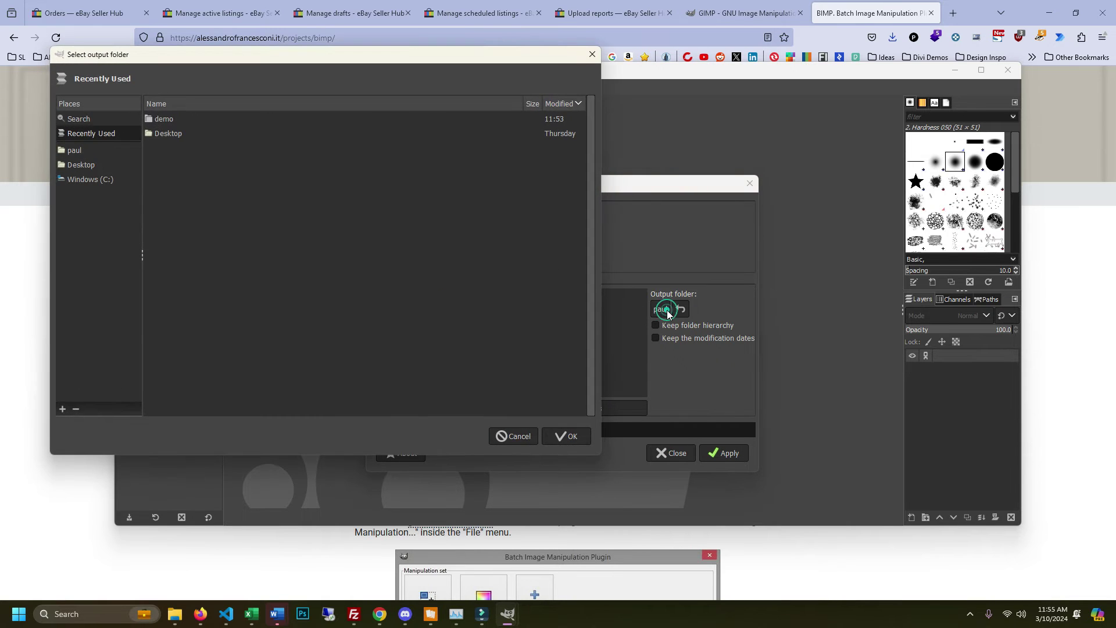
double_click(152, 119)
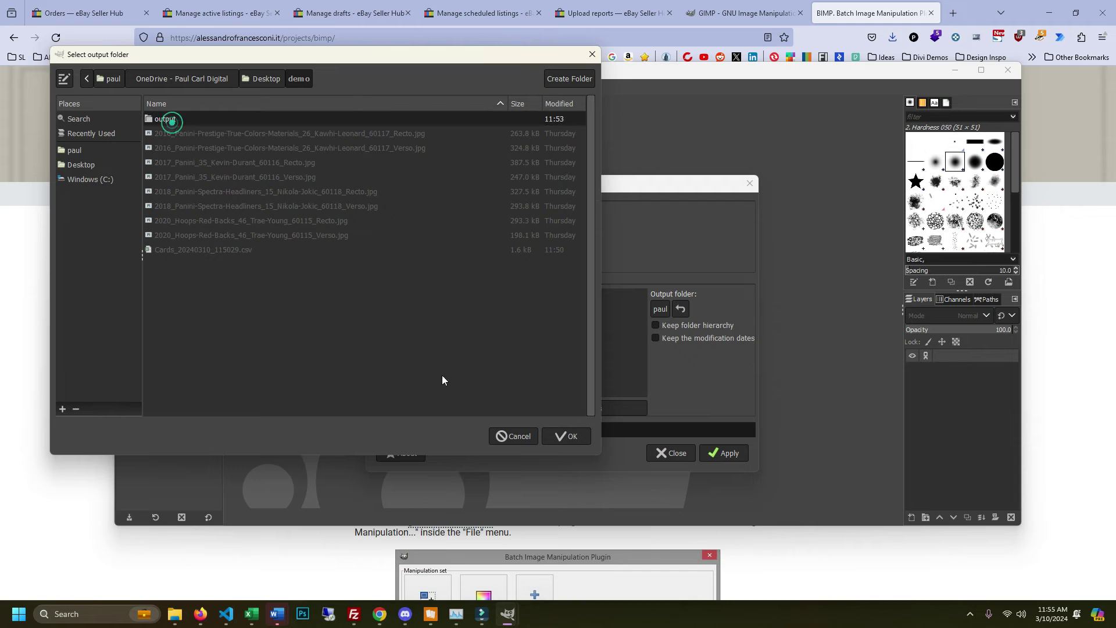
click(565, 436)
click(568, 436)
Add the demo folder's images and apply the batch, finishing with 0 errors
click(427, 410)
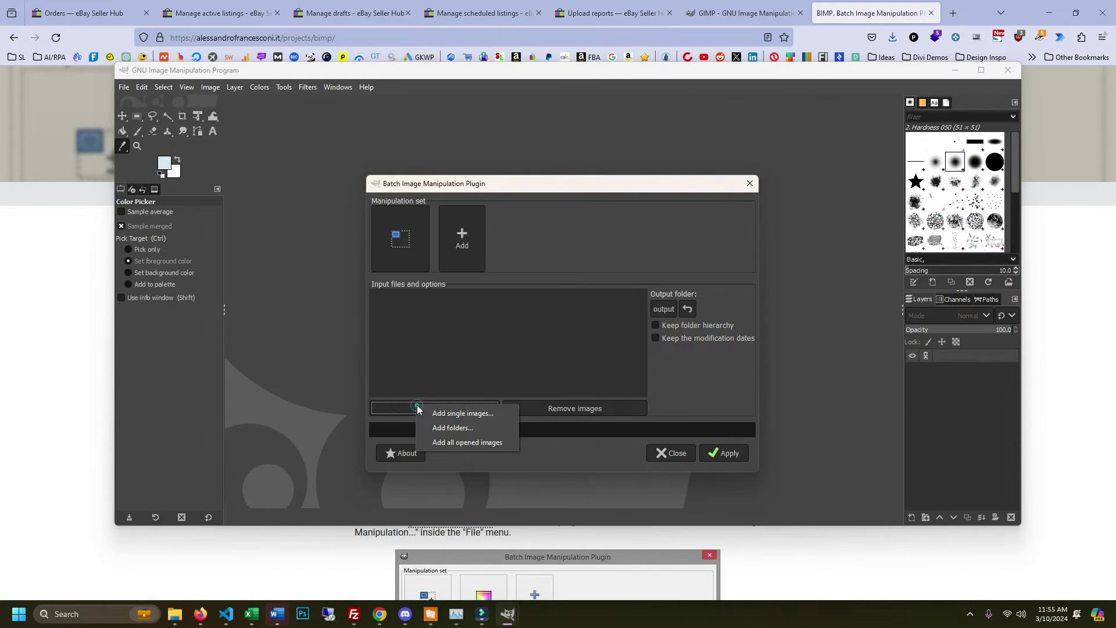
click(501, 428)
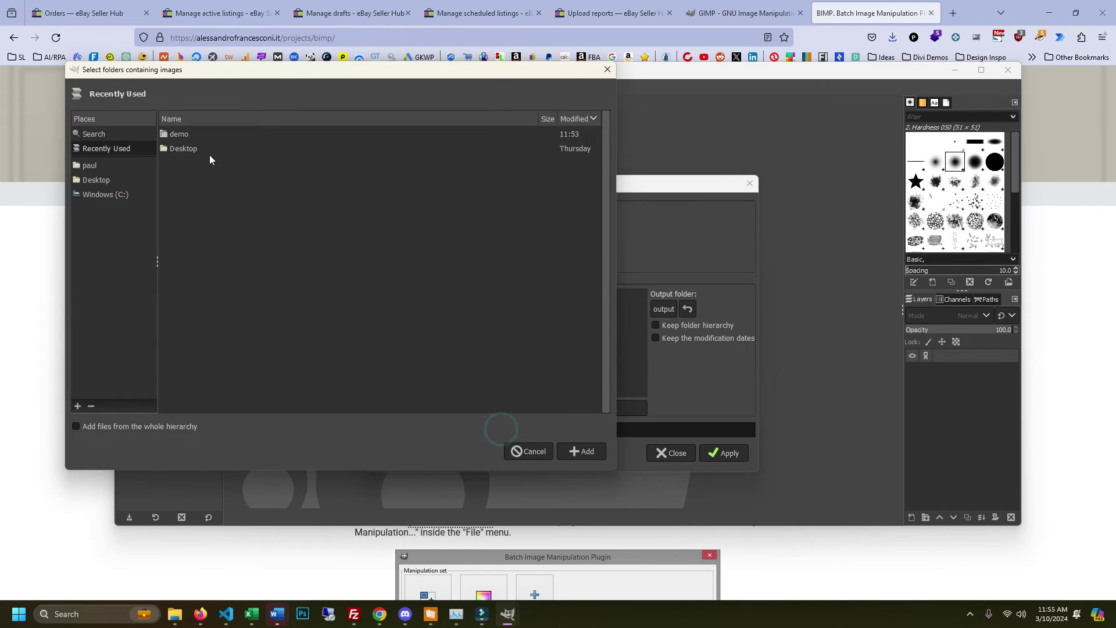
click(179, 134)
click(576, 451)
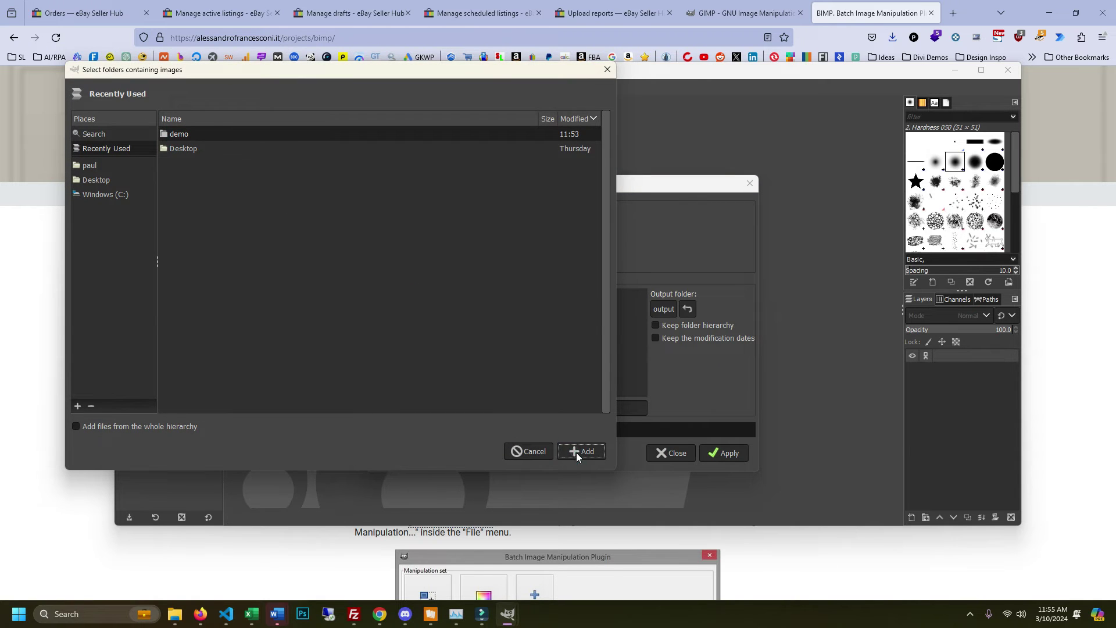
click(726, 452)
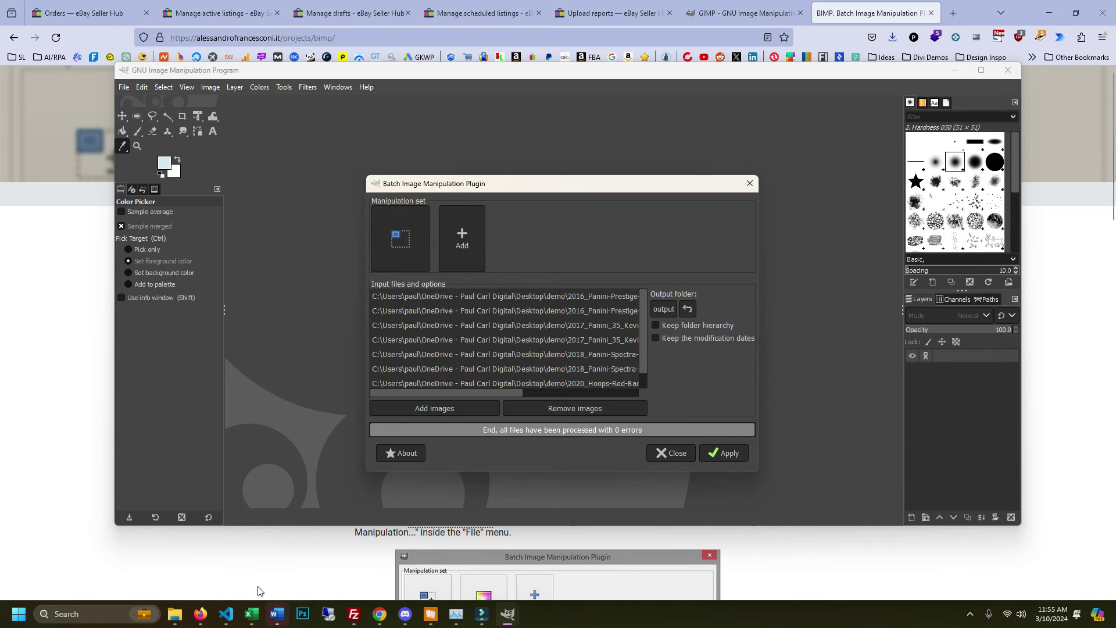
click(174, 614)
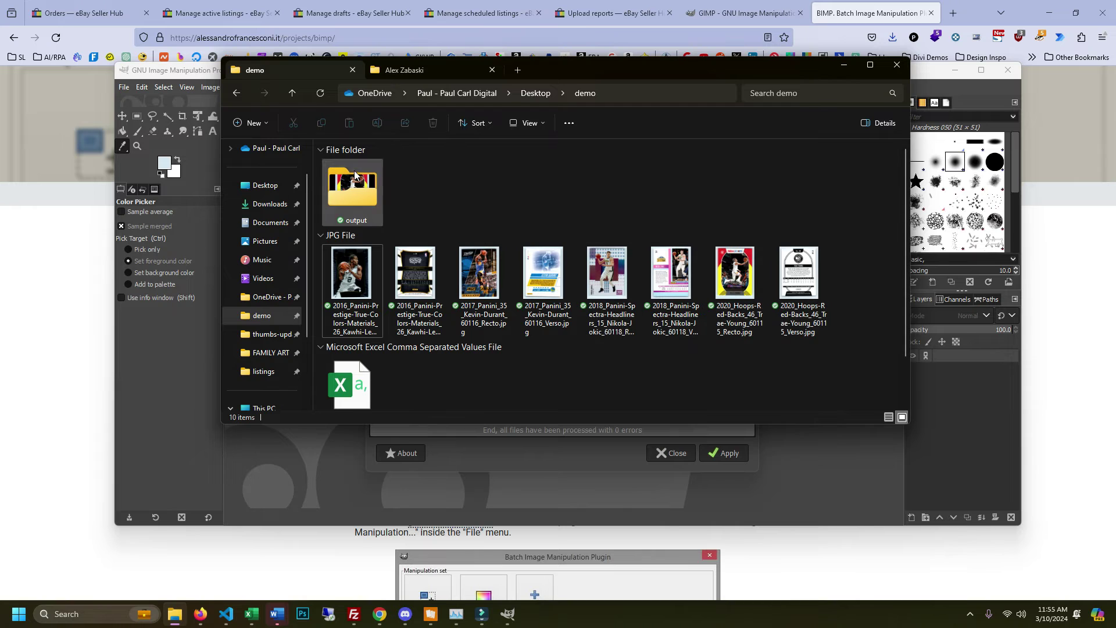
Open the output folder and view the black-padded square Nikola Jokic card back
double_click(378, 202)
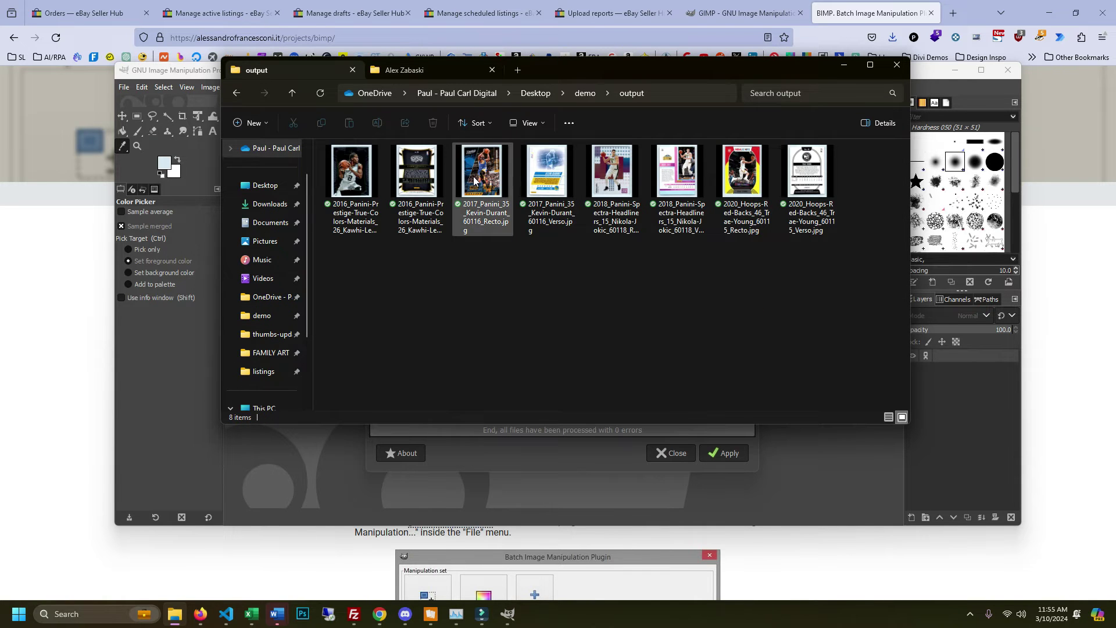
double_click(686, 184)
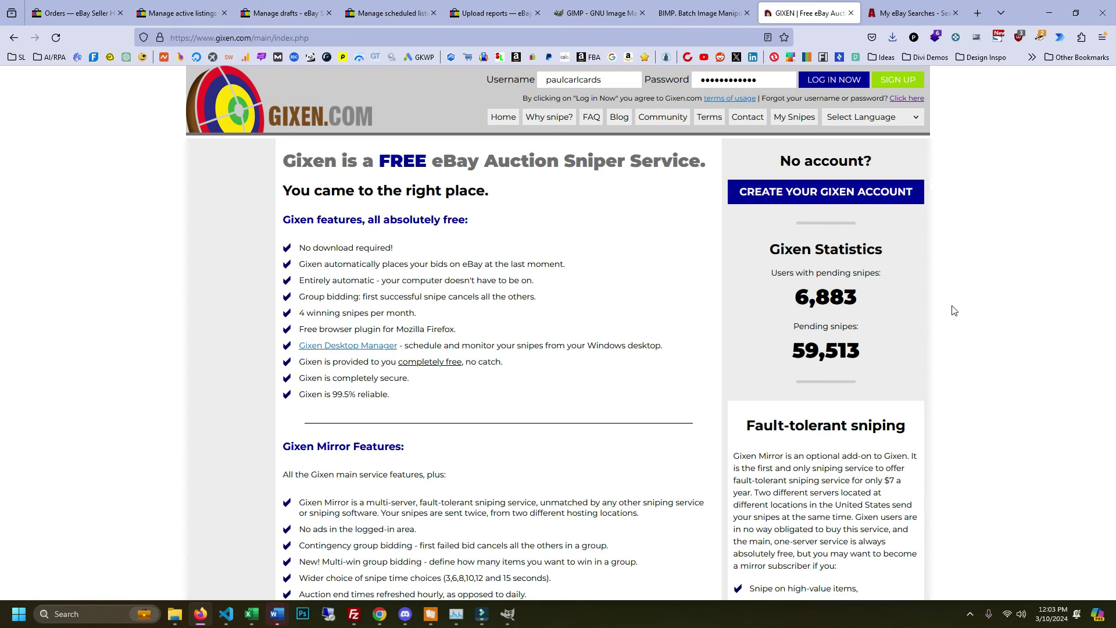
On the My eBay Searches page, search eBay for 'lebron james lot' as a new automated search
key(ctrl+Tab)
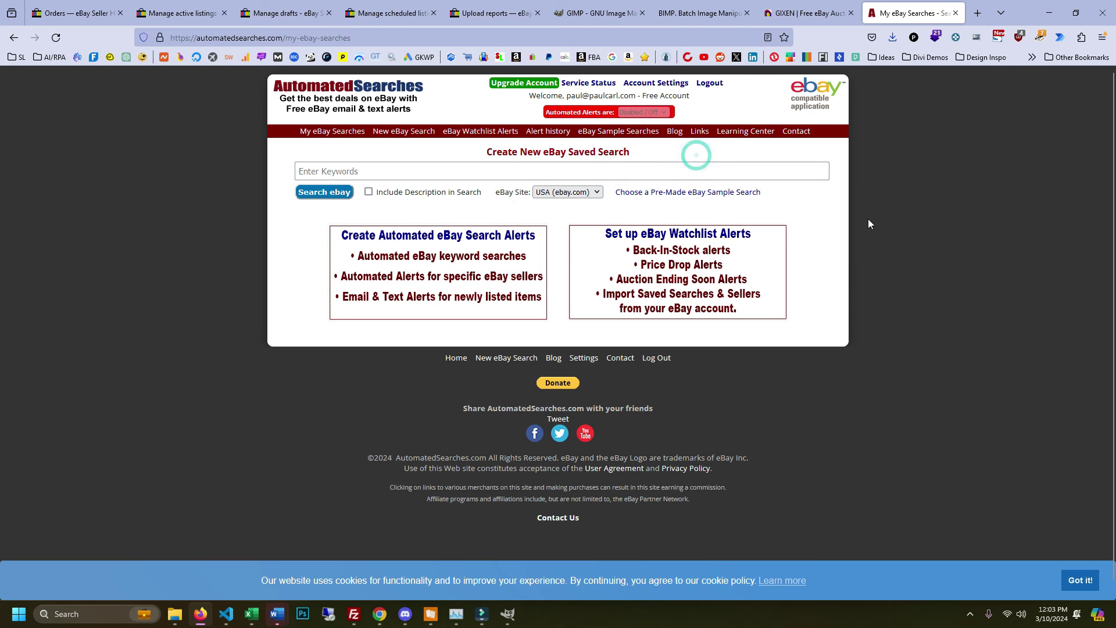
click(379, 172)
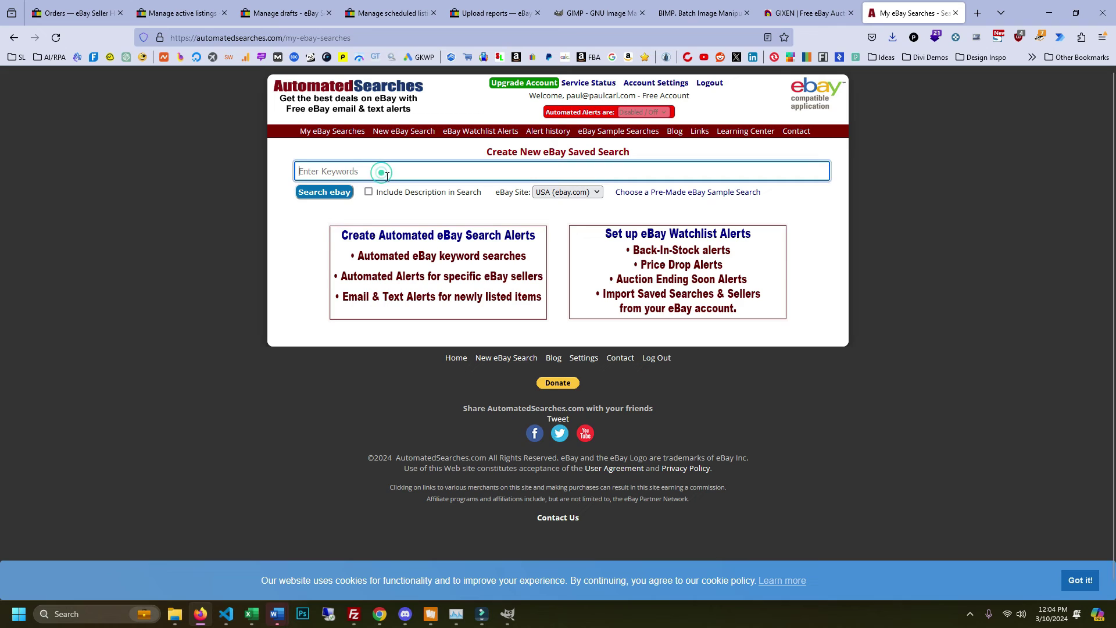
text(lebron james lot)
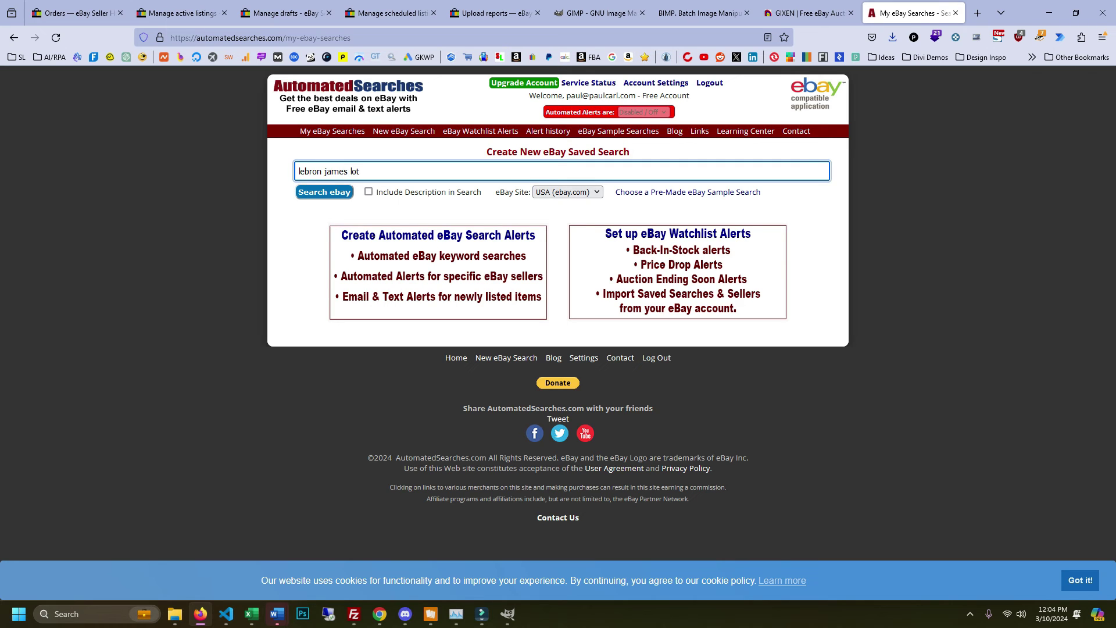
key(Return)
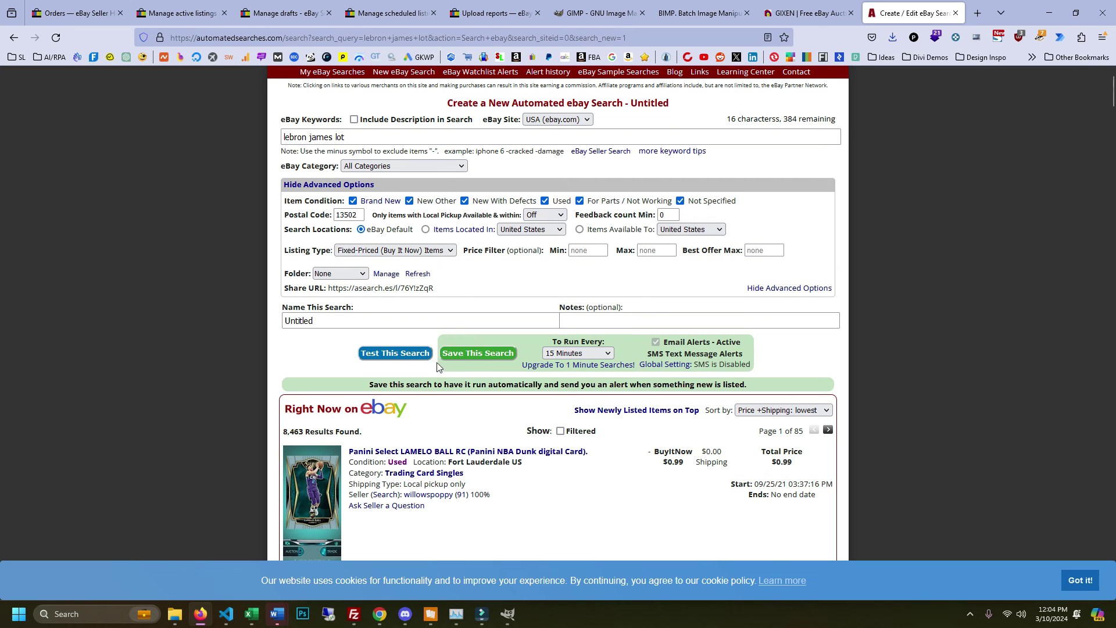
Show the To Run Every options for the 'lebron james lot' search
click(607, 354)
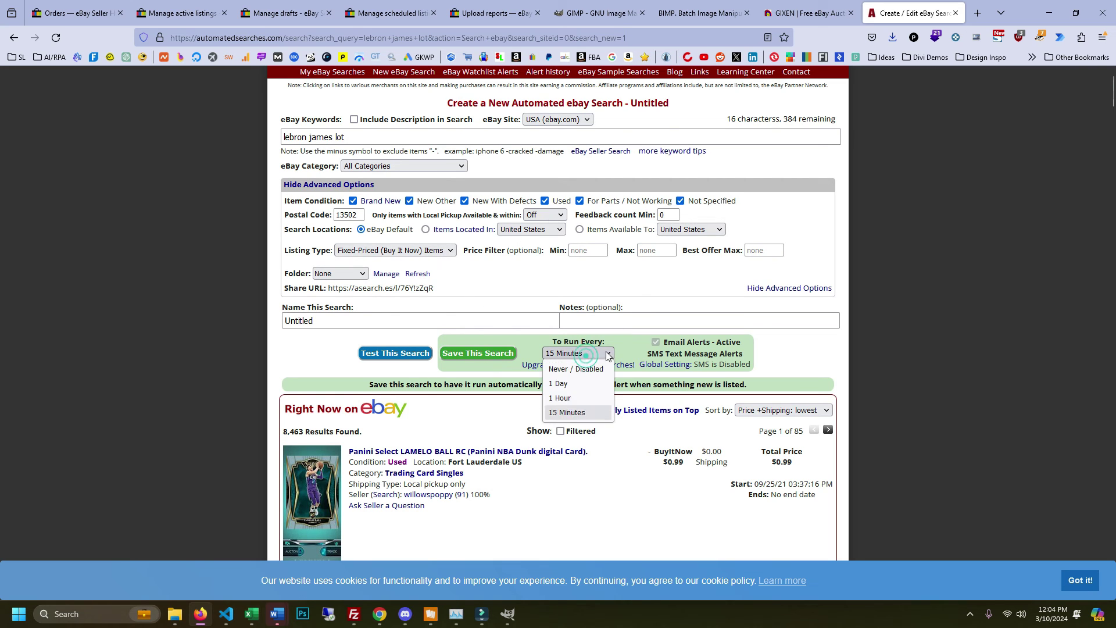